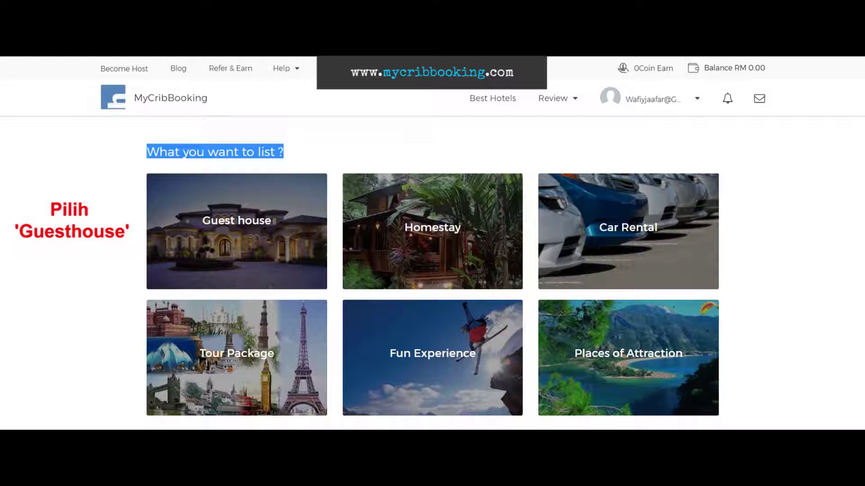
# - Choose Guest house as the kind of listing to create
pyautogui.click(236, 221)
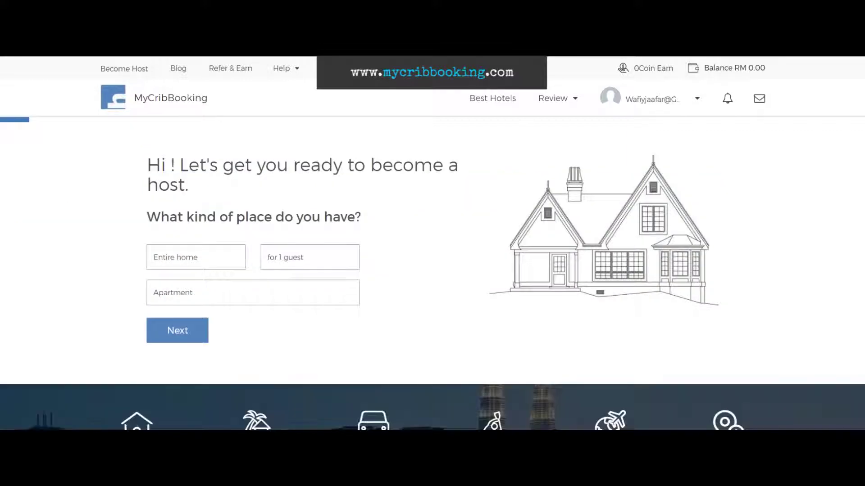
pyautogui.moveTo(148, 217); pyautogui.dragTo(361, 217)
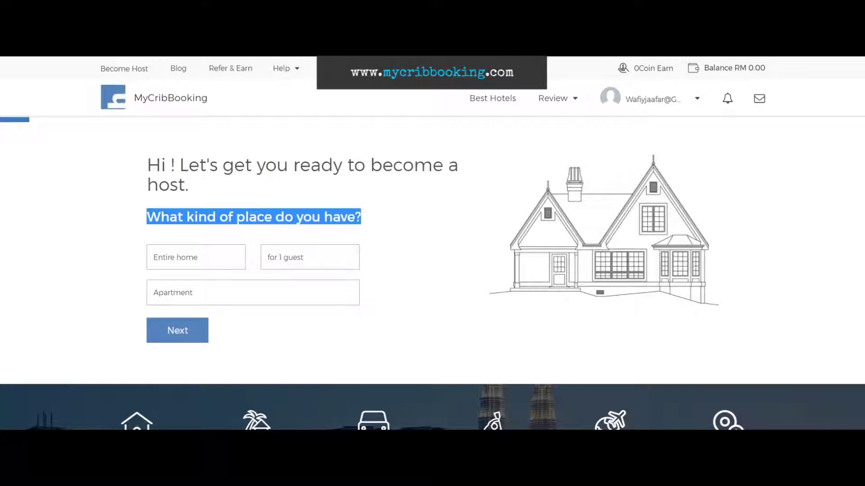
pyautogui.click(369, 219)
# - Examine the available choices for home type, number of guests and property type
pyautogui.click(196, 258)
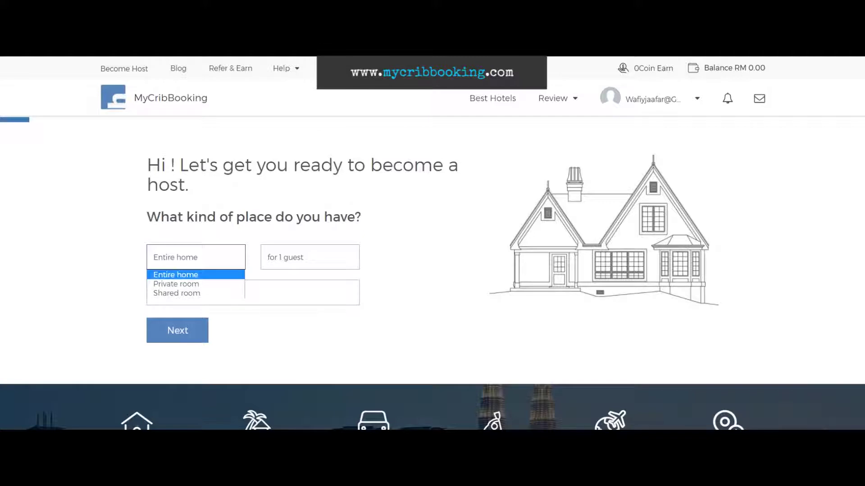
pyautogui.press('Down')
pyautogui.press('Down')
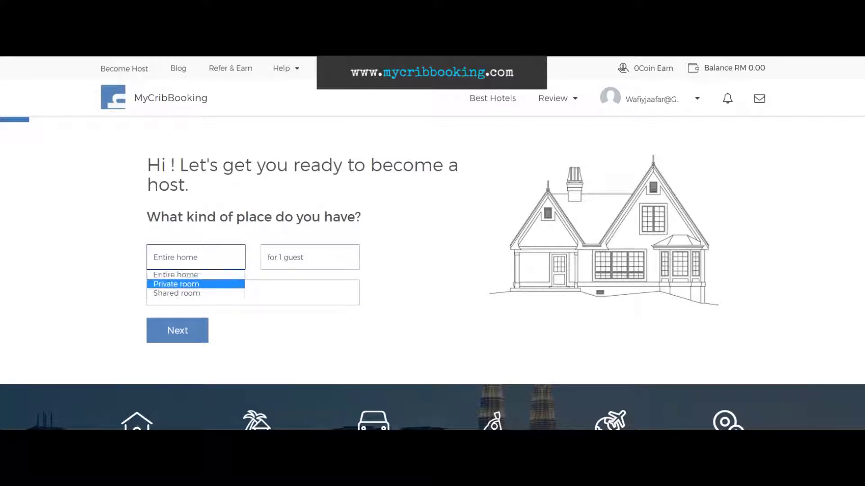
pyautogui.click(310, 258)
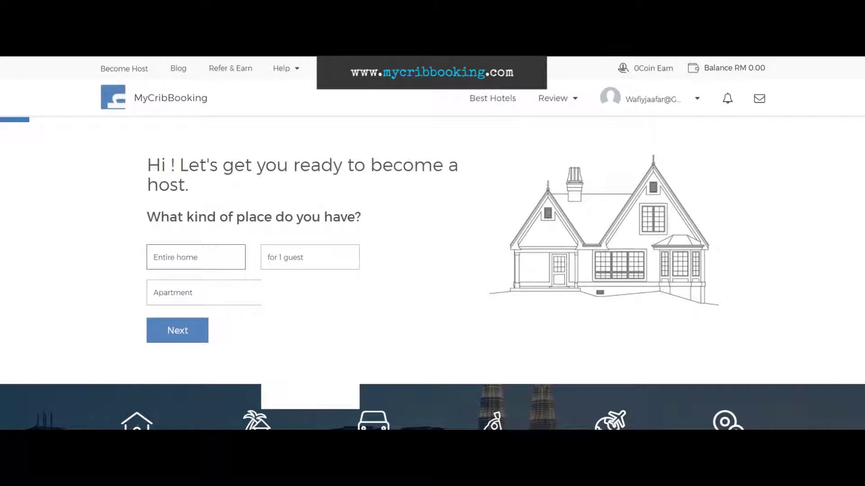
pyautogui.press('Down')
pyautogui.press('Down')
pyautogui.press('Down')
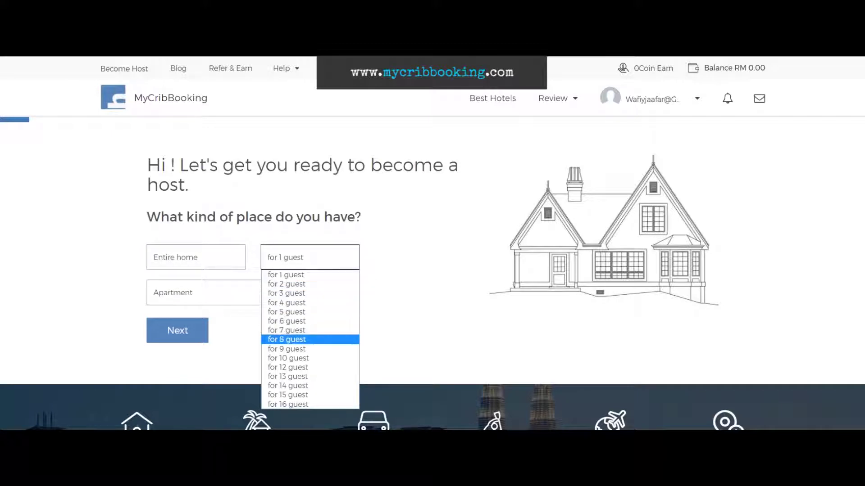
pyautogui.press('Tab')
pyautogui.hotkey('alt', 'Down')
pyautogui.press('Down')
pyautogui.press('Down')
pyautogui.press('Down')
pyautogui.press('Down')
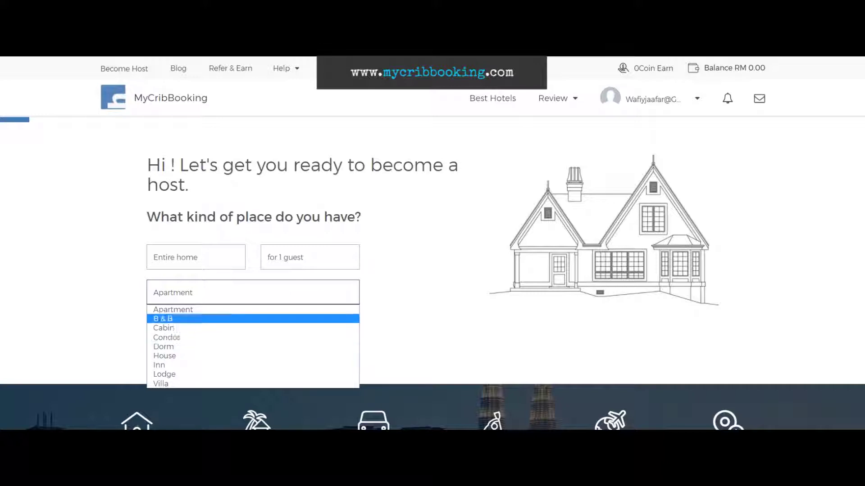
pyautogui.click(396, 302)
pyautogui.click(196, 258)
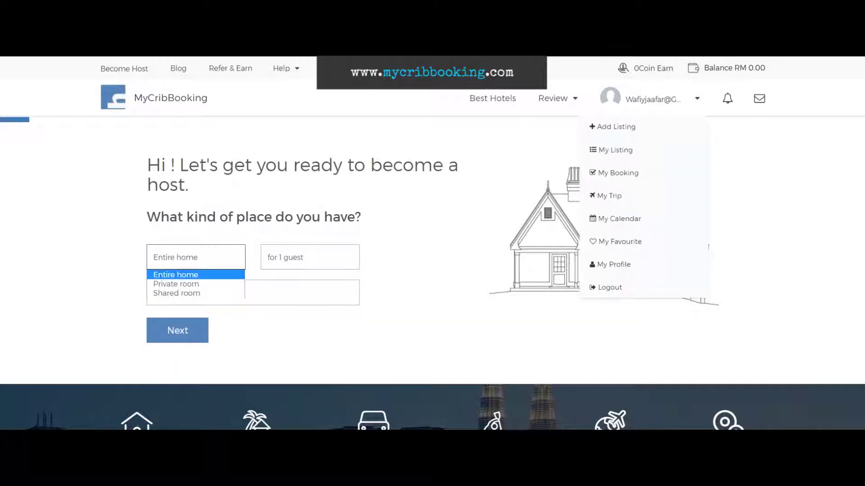
pyautogui.press('Escape')
pyautogui.hotkey('ctrl', 'alt', 'd')
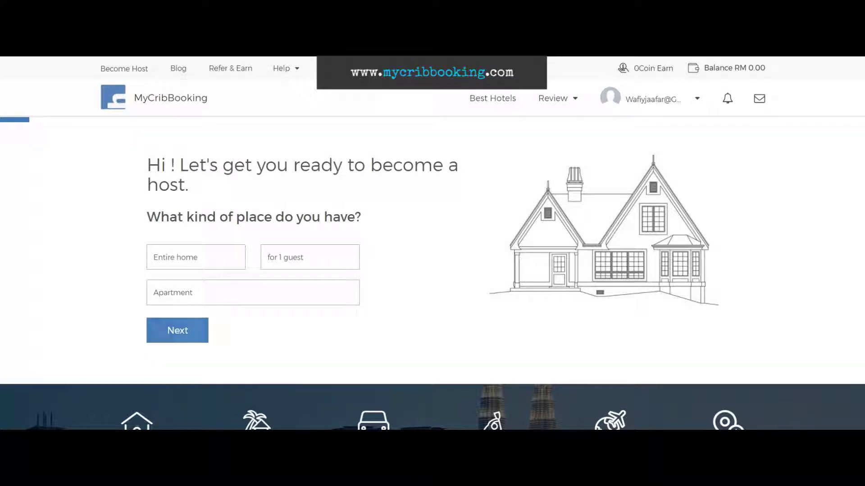
# - Define the place as an entire home for 7 guests of type House, and continue to the description page
pyautogui.click(196, 258)
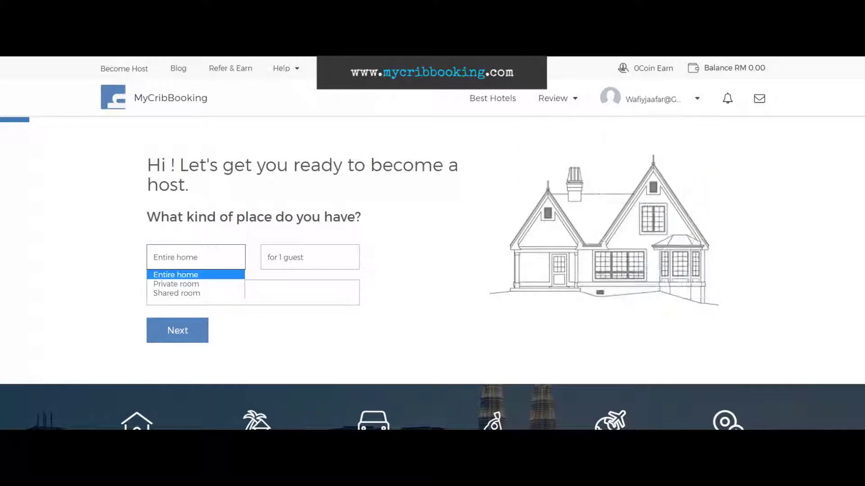
pyautogui.click(175, 274)
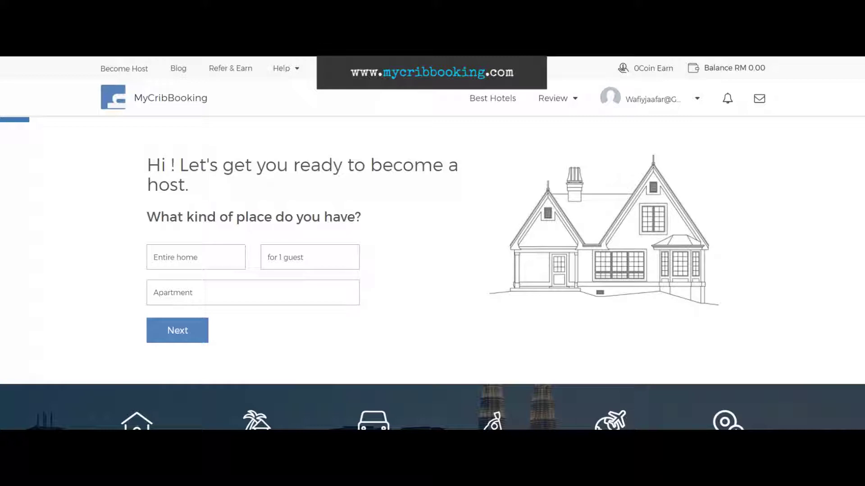
pyautogui.click(196, 257)
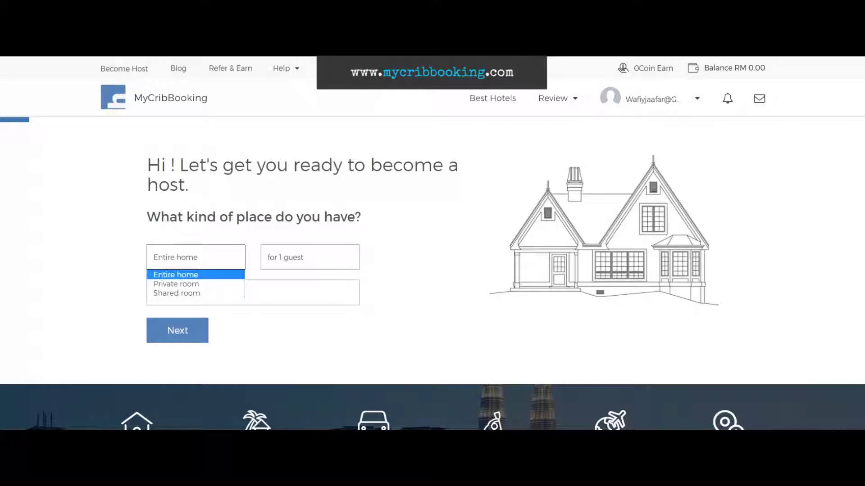
pyautogui.click(310, 257)
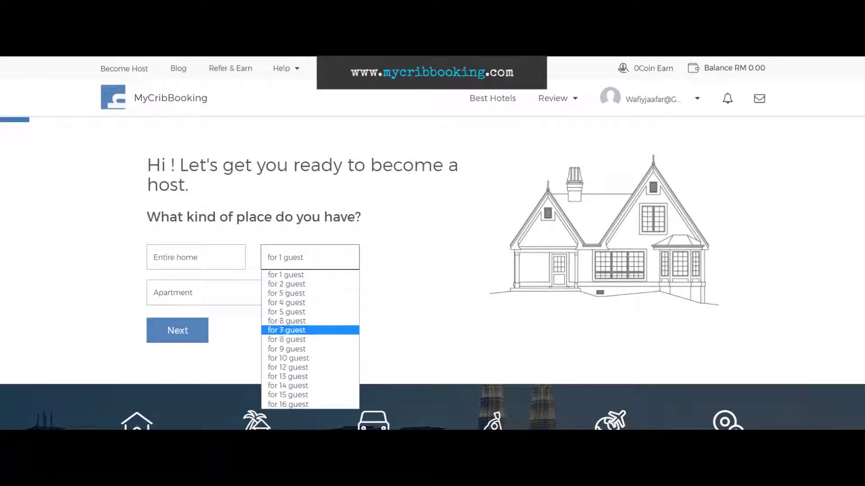
pyautogui.click(288, 330)
pyautogui.click(155, 292)
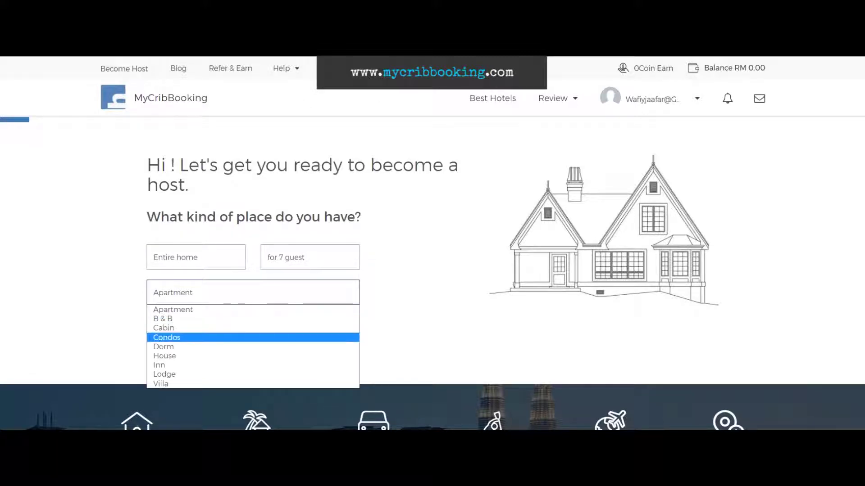
pyautogui.click(164, 356)
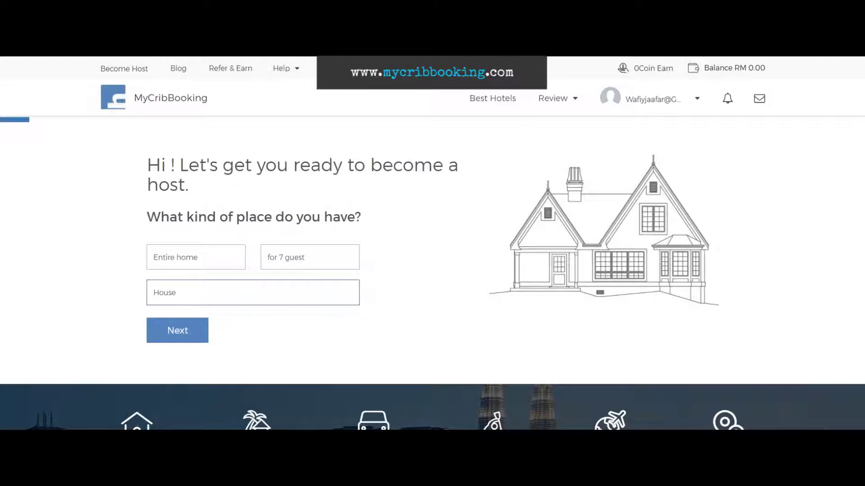
pyautogui.click(178, 330)
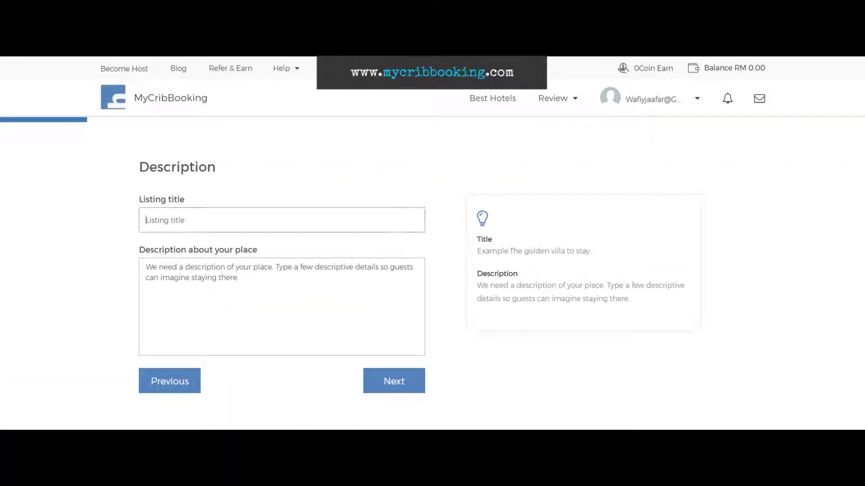
pyautogui.press('Return')
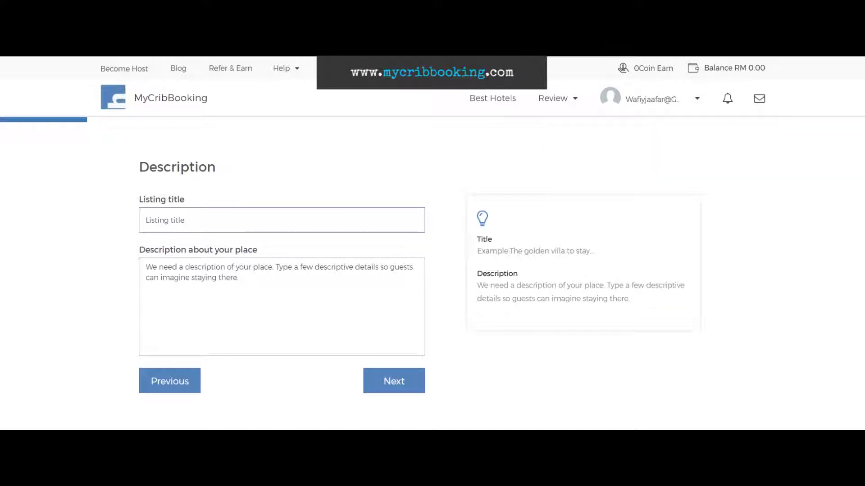
pyautogui.hotkey('ctrl', 'alt', 'd')
pyautogui.moveTo(131, 143)
pyautogui.mouseDown()
pyautogui.moveTo(171, 166)
pyautogui.moveTo(251, 176)
pyautogui.moveTo(242, 183)
pyautogui.mouseUp()
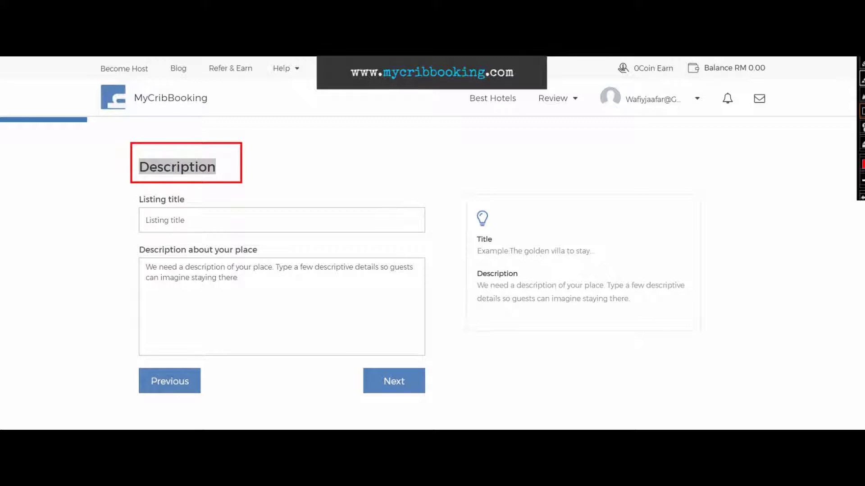
pyautogui.press('Escape')
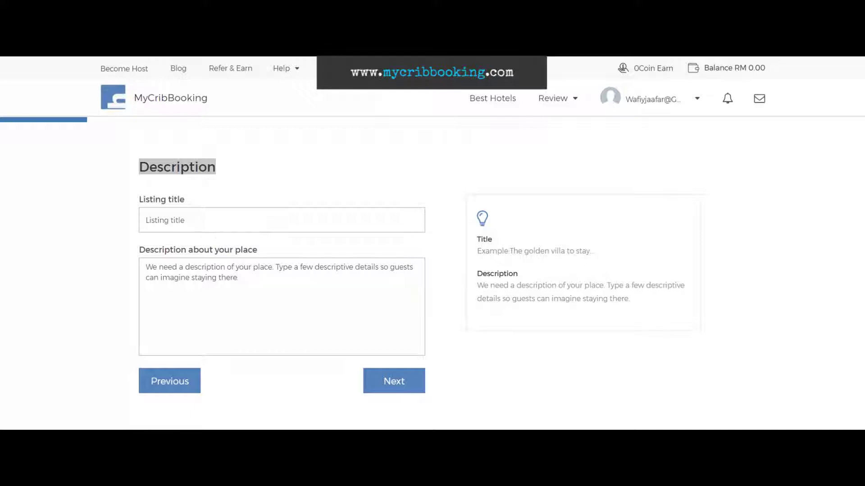
pyautogui.moveTo(131, 186)
pyautogui.mouseDown()
pyautogui.moveTo(198, 222)
pyautogui.moveTo(436, 239)
pyautogui.mouseUp()
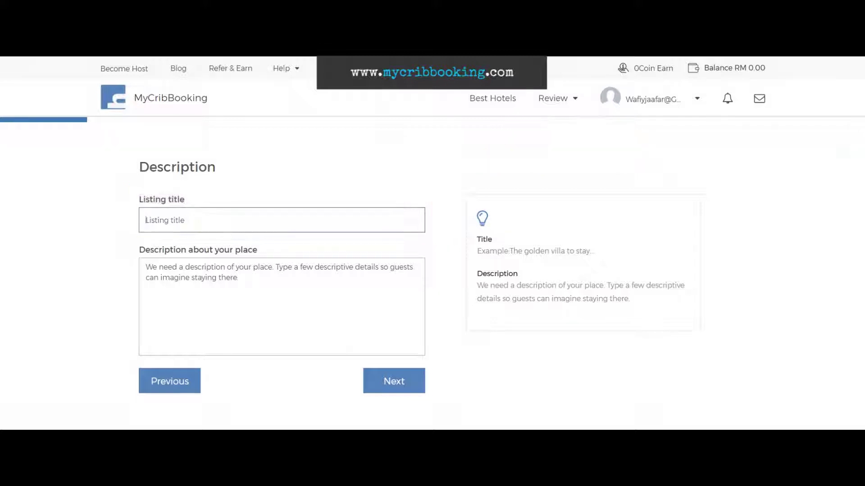
# - Enter "Lundu Guesthouse" as the listing title
pyautogui.write('Lu')
pyautogui.write('ndu Gue')
pyautogui.press('BackSpace')
pyautogui.press('BackSpace')
pyautogui.press('BackSpace')
pyautogui.press('BackSpace')
pyautogui.press('BackSpace')
pyautogui.press('BackSpace')
pyautogui.press('BackSpace')
pyautogui.press('BackSpace')
pyautogui.press('BackSpace')
pyautogui.write('Lundu Guesthouse')
# - Write the place description "Lundu guesthouse terletak berdekatan pesisir pantai. Pemandangan sekitar yang sangat menarik dan mendamaikan. Sebuah rumah berkonsepkan ala-ala kampung!"
pyautogui.click(147, 267)
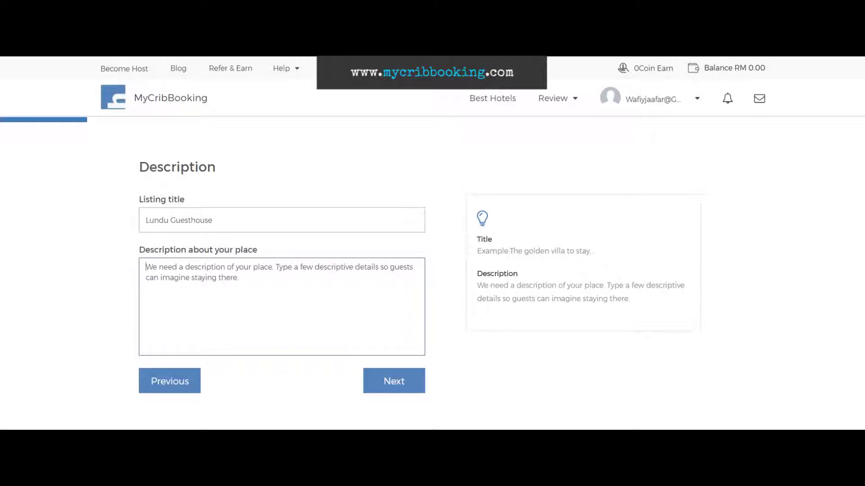
pyautogui.write('Lundu')
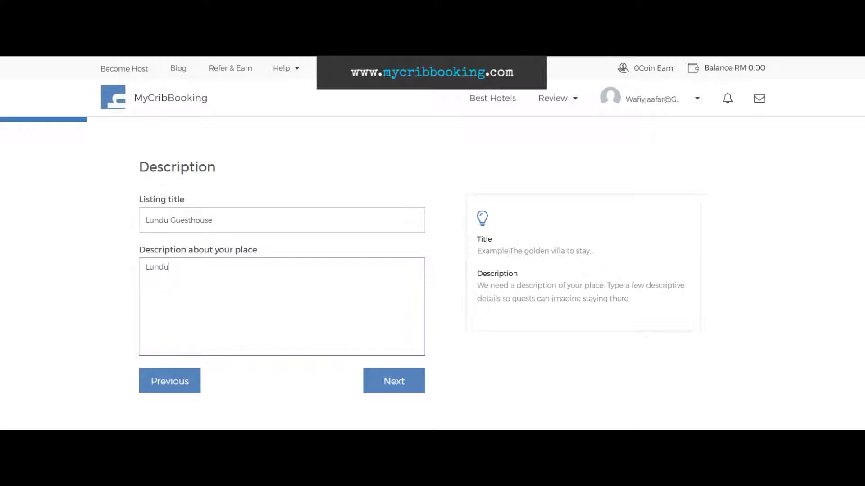
pyautogui.write(' guesthouse terletak')
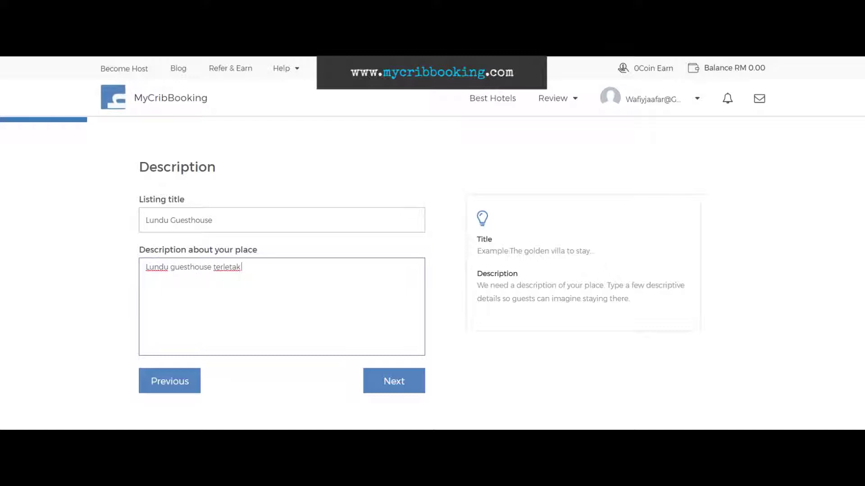
pyautogui.write(' berdekatan pesisir')
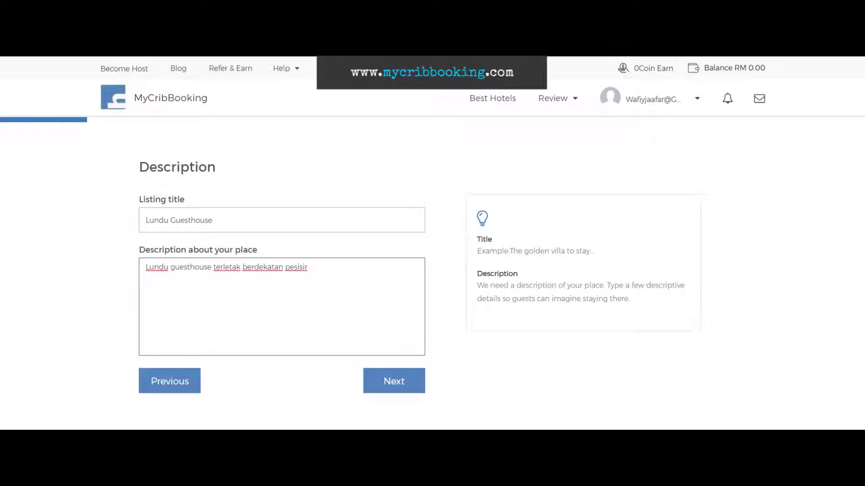
pyautogui.write(' pantai. Pe')
pyautogui.press('BackSpace')
pyautogui.press('BackSpace')
pyautogui.write('Pemandangan')
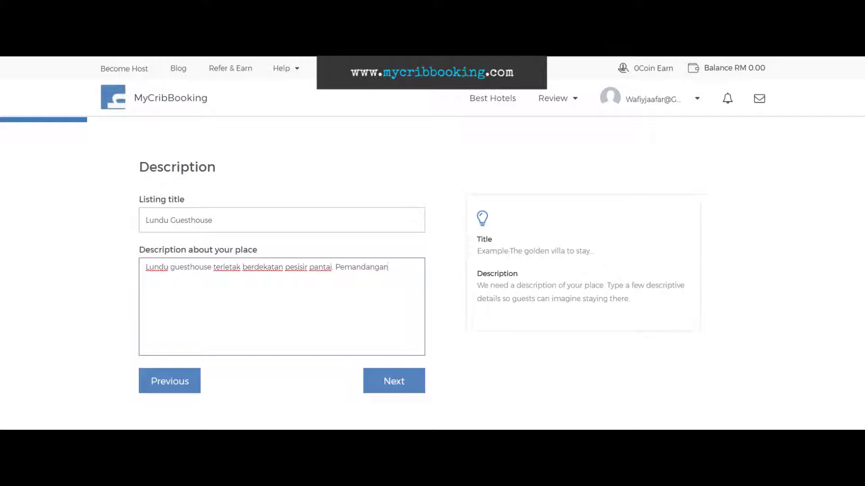
pyautogui.write(' sekitar yang sangat menarik')
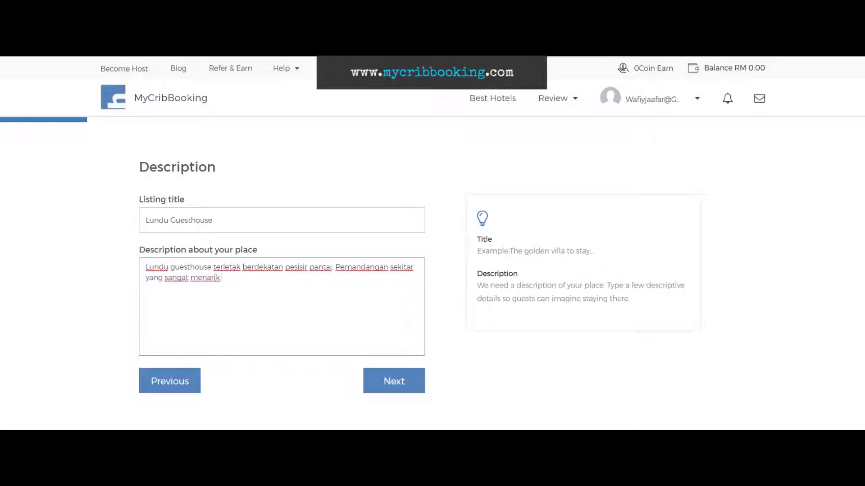
pyautogui.write(' dan mendamaikan. Se')
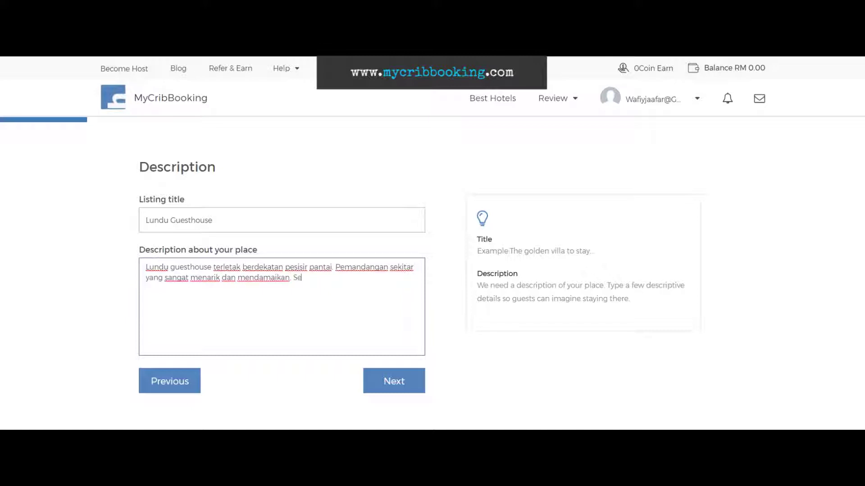
pyautogui.write('buah rumah berkonsepka')
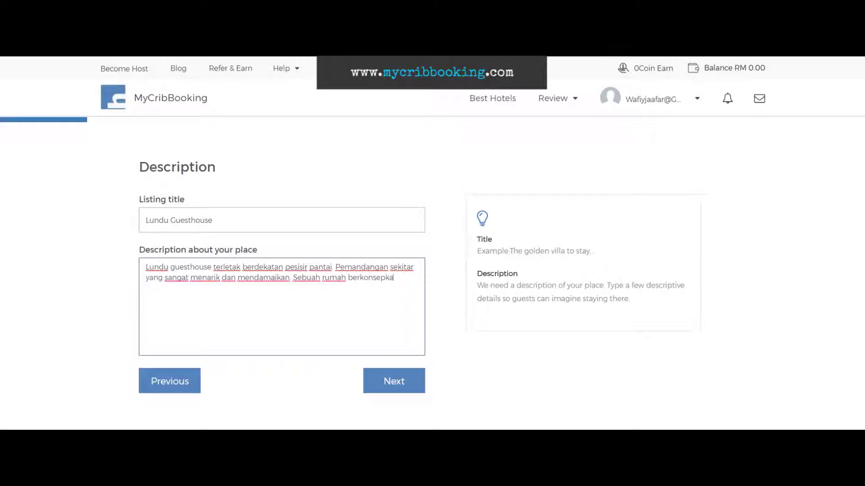
pyautogui.write('n ala-ala kampung!')
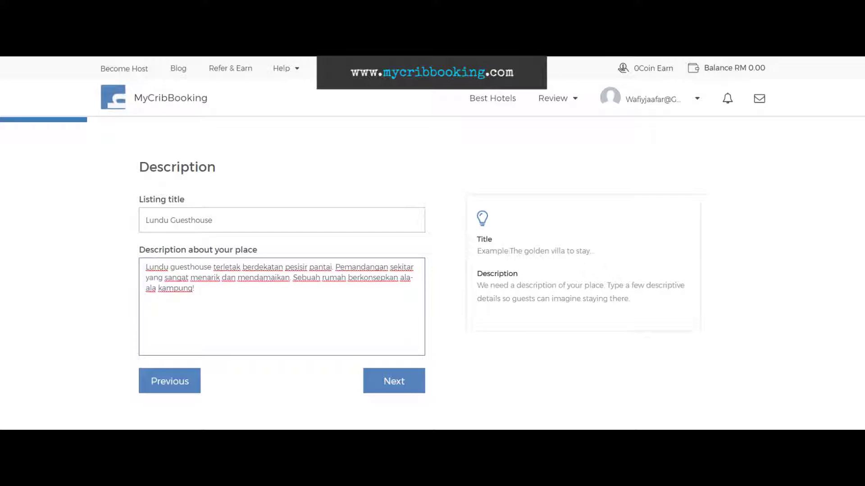
# - Add description lines "- 2jam dari airport kuching", "- 5 minit ke pekan lundu" and "- 5 minit ke masjid" below a blank line, and continue
pyautogui.press('Return')
pyautogui.press('Return')
pyautogui.write('- 2jam dari airport kuching')
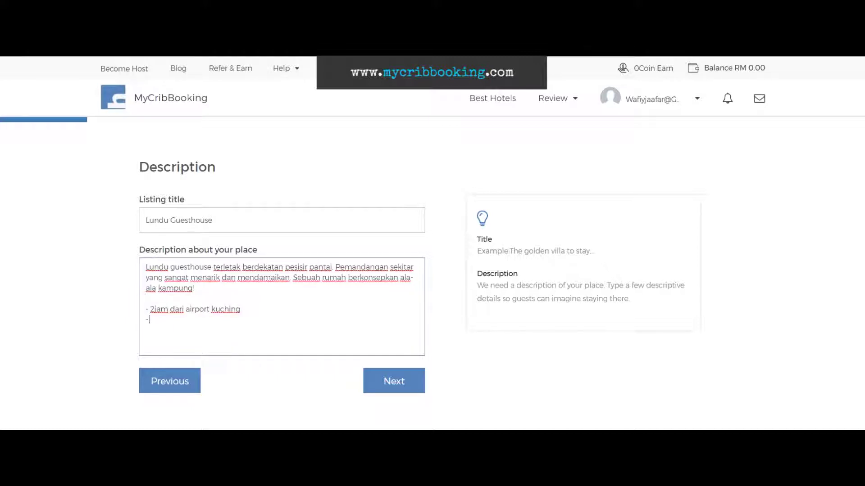
pyautogui.write('- 5 minit ke pekan lundu')
pyautogui.press('Return')
pyautogui.write('- 3')
pyautogui.press('BackSpace')
pyautogui.write('5 minit ke masjid')
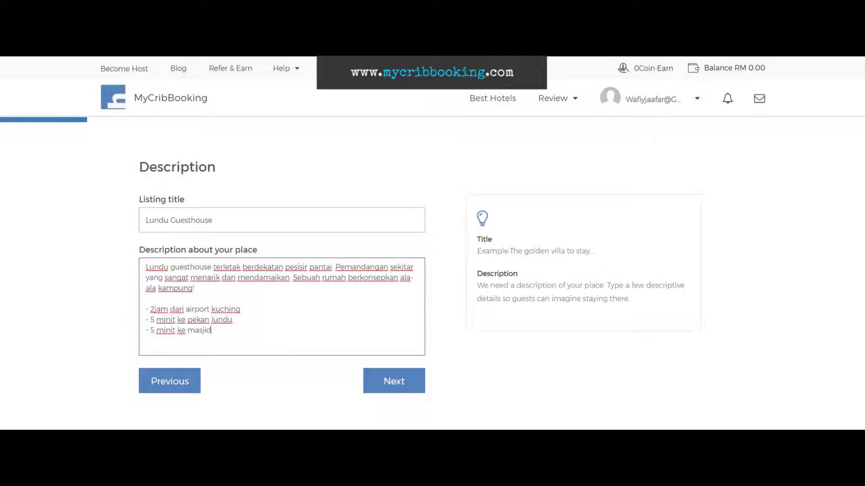
pyautogui.click(394, 381)
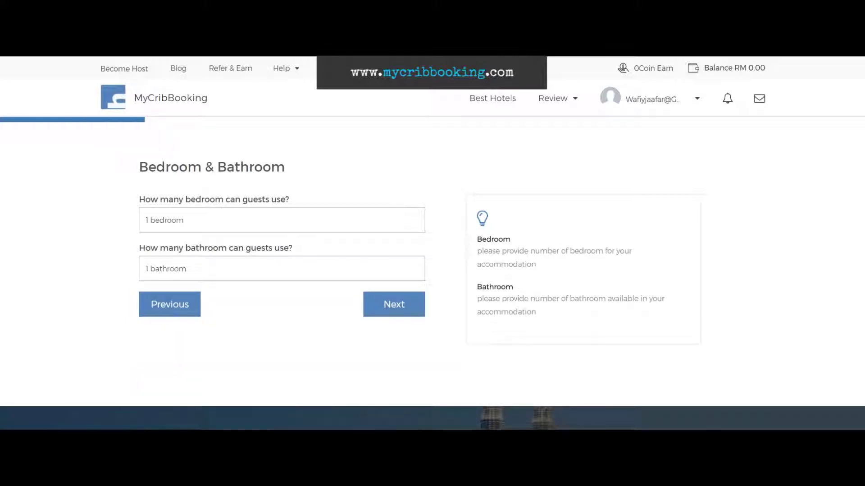
pyautogui.hotkey('ctrl', 'alt', 'd')
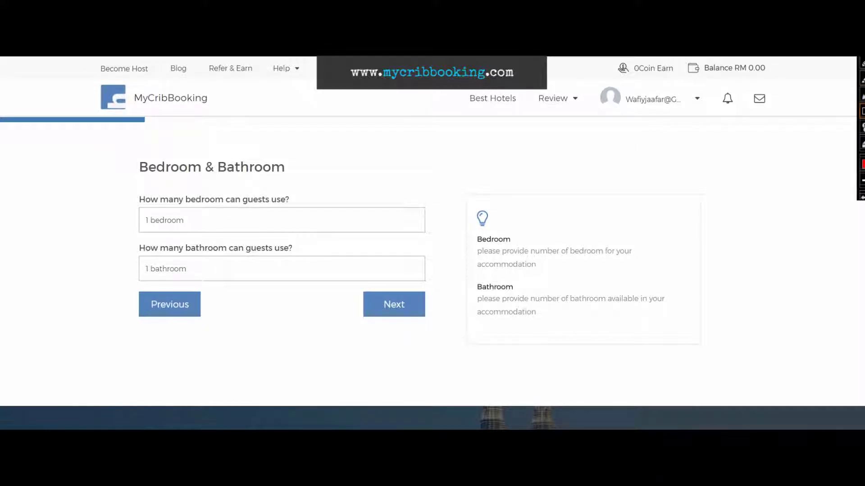
pyautogui.moveTo(131, 150)
pyautogui.mouseDown()
pyautogui.moveTo(179, 166)
pyautogui.moveTo(291, 172)
pyautogui.moveTo(309, 183)
pyautogui.moveTo(294, 184)
pyautogui.mouseUp()
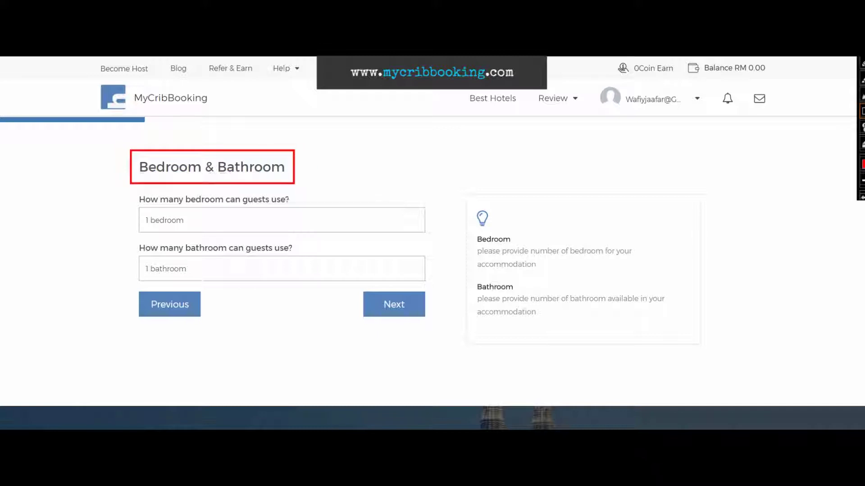
pyautogui.press('Escape')
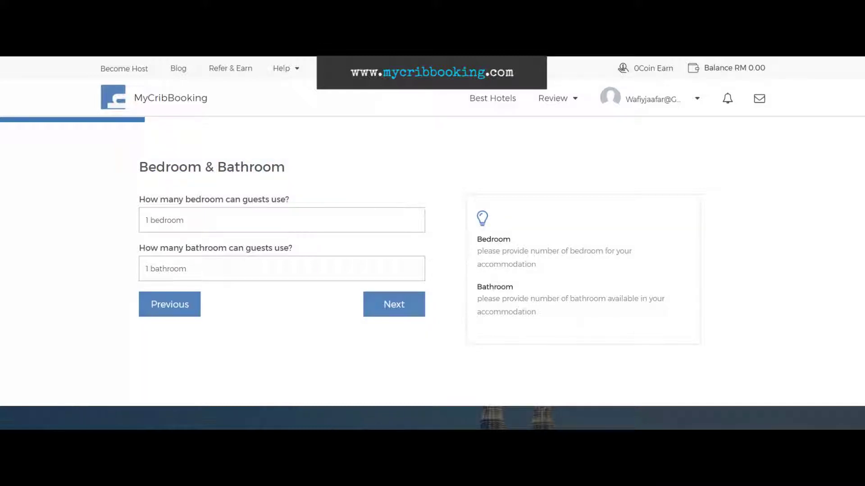
# - Set the place to 3 bedrooms and 2 bathrooms, and continue to the amenities page
pyautogui.click(282, 220)
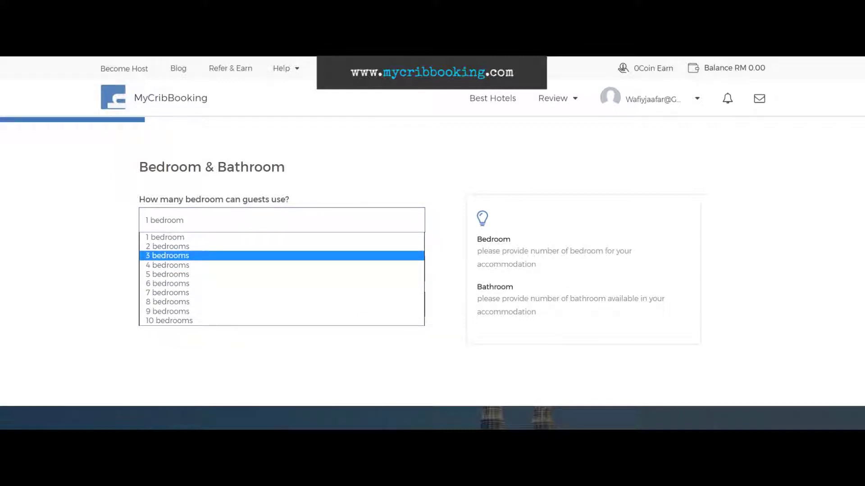
pyautogui.click(281, 256)
pyautogui.click(282, 269)
pyautogui.click(282, 296)
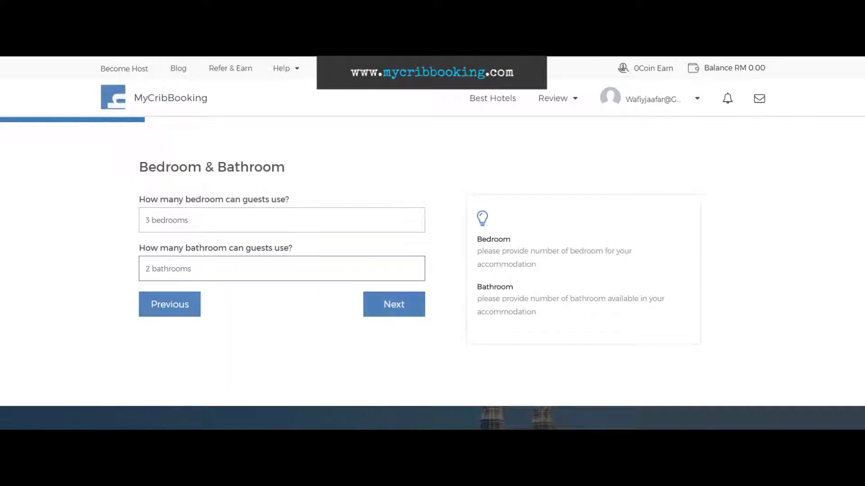
pyautogui.click(394, 304)
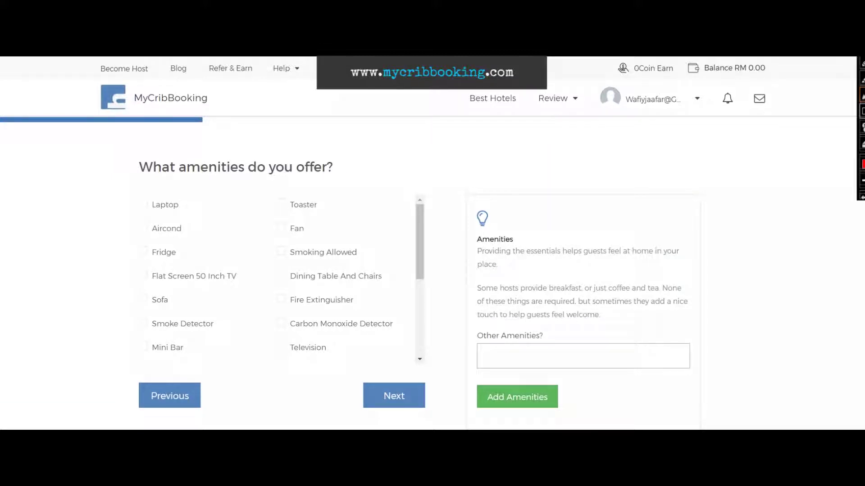
# - Examine the full list of selectable amenities from start to end
pyautogui.moveTo(131, 147)
pyautogui.mouseDown()
pyautogui.moveTo(188, 174)
pyautogui.moveTo(345, 178)
pyautogui.mouseUp()
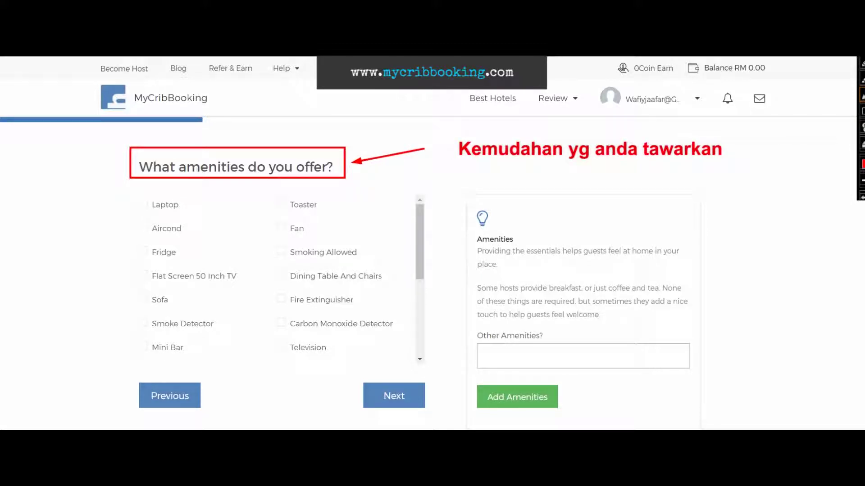
pyautogui.scroll(-1, 279, 279)
pyautogui.scroll(1, 279, 279)
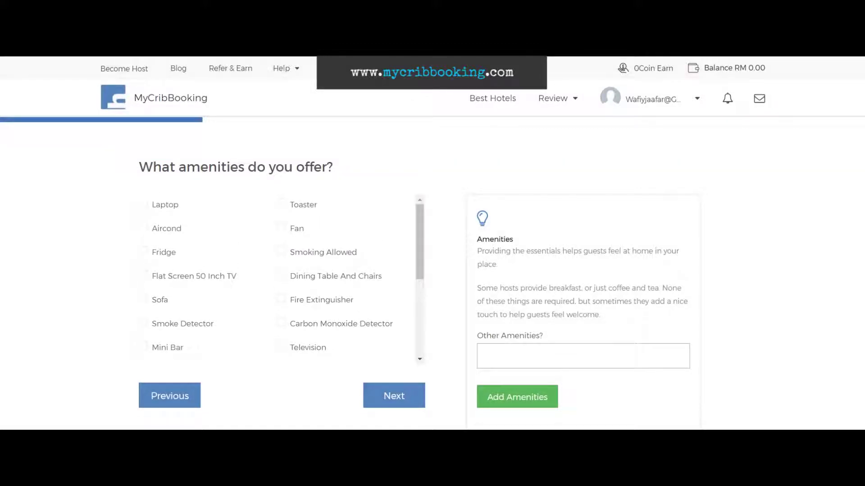
pyautogui.scroll(-1, 279, 279)
pyautogui.scroll(-2, 279, 279)
pyautogui.scroll(-2, 280, 279)
pyautogui.scroll(-2, 279, 279)
pyautogui.scroll(-1, 288, 282)
pyautogui.scroll(3, 287, 276)
pyautogui.scroll(4, 288, 275)
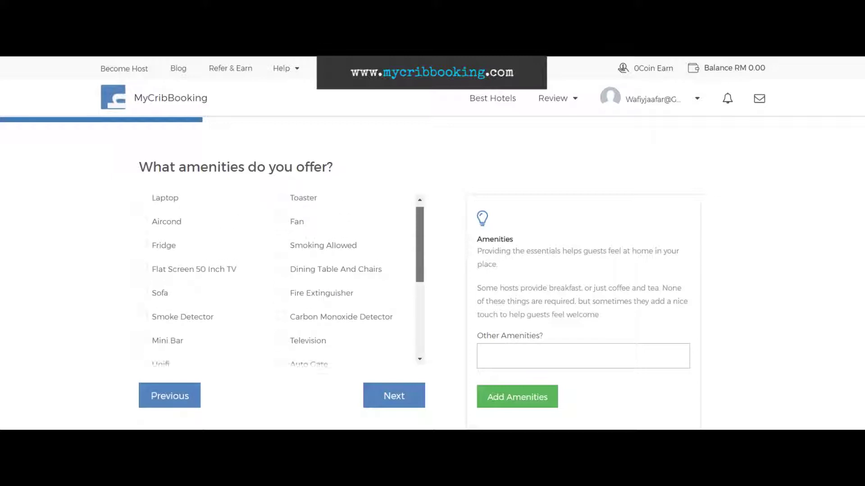
pyautogui.scroll(1, 288, 275)
pyautogui.hotkey('ctrl', 'alt', 'd')
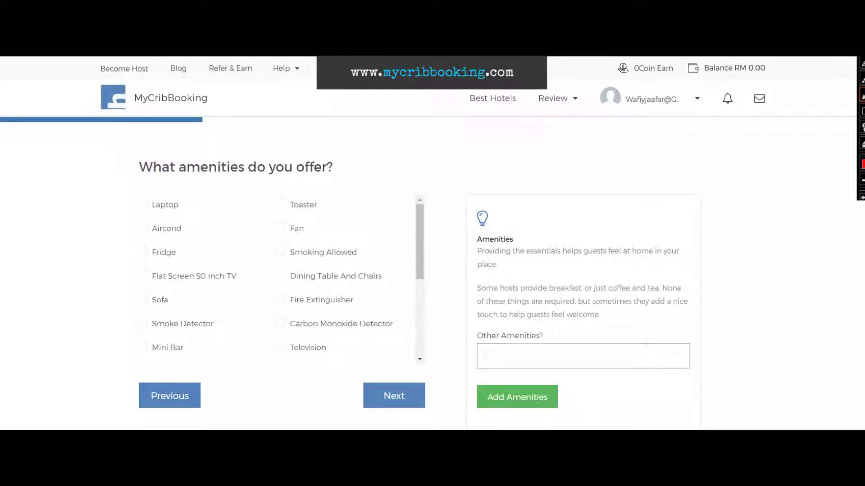
pyautogui.moveTo(478, 377)
pyautogui.mouseDown()
pyautogui.moveTo(566, 411)
pyautogui.moveTo(567, 419)
pyautogui.mouseUp()
pyautogui.moveTo(654, 384); pyautogui.dragTo(591, 400)
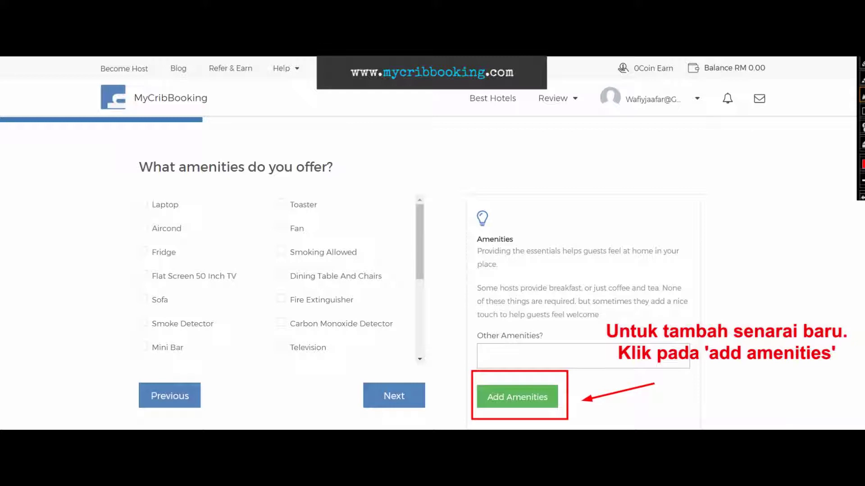
pyautogui.press('Escape')
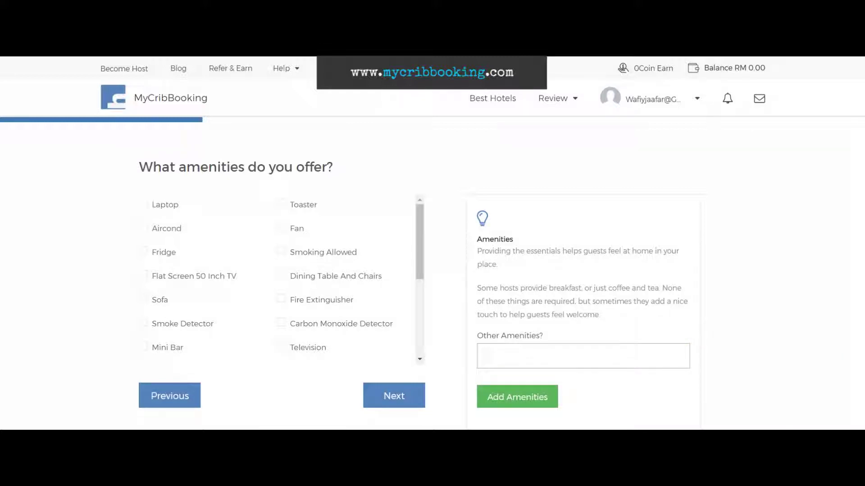
# - Check the amenities list for missing items and add "Washing Machine" as another amenity
pyautogui.click(583, 356)
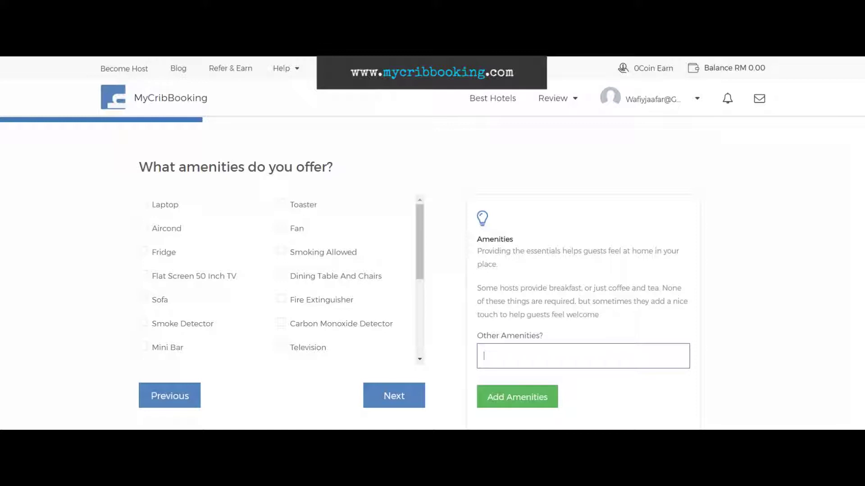
pyautogui.scroll(-4, 281, 279)
pyautogui.scroll(3, 281, 280)
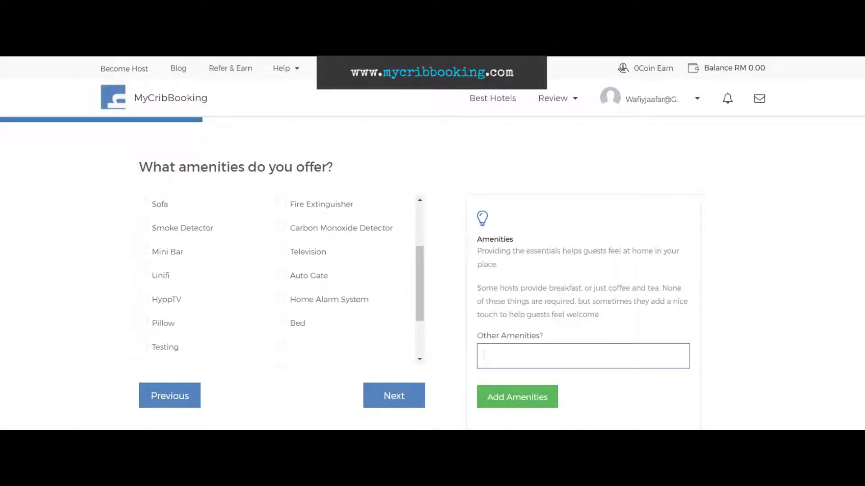
pyautogui.scroll(-2, 282, 279)
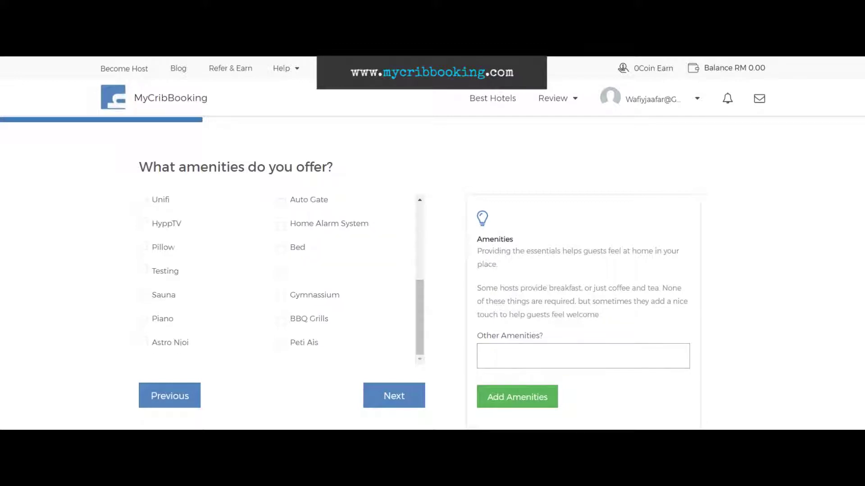
pyautogui.click(583, 356)
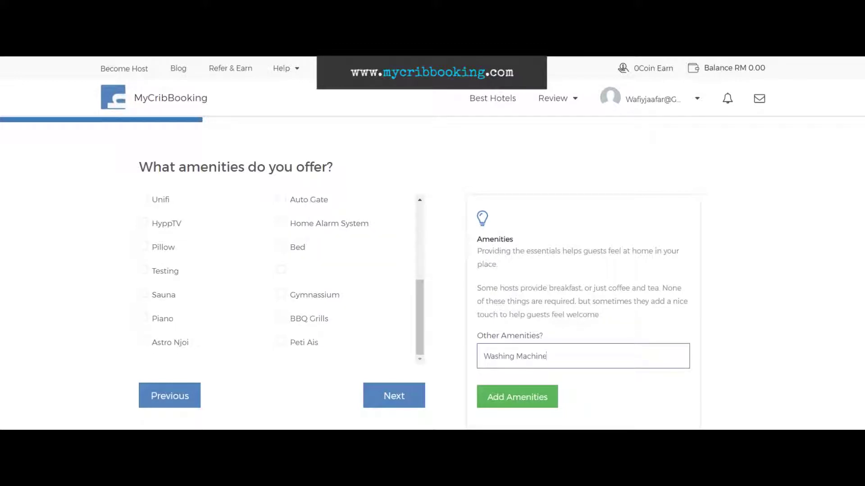
pyautogui.click(517, 397)
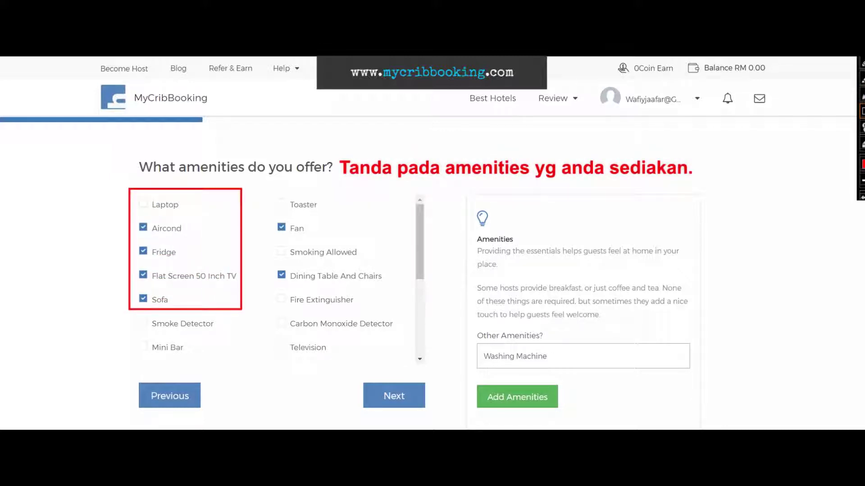
pyautogui.scroll(-4, 281, 283)
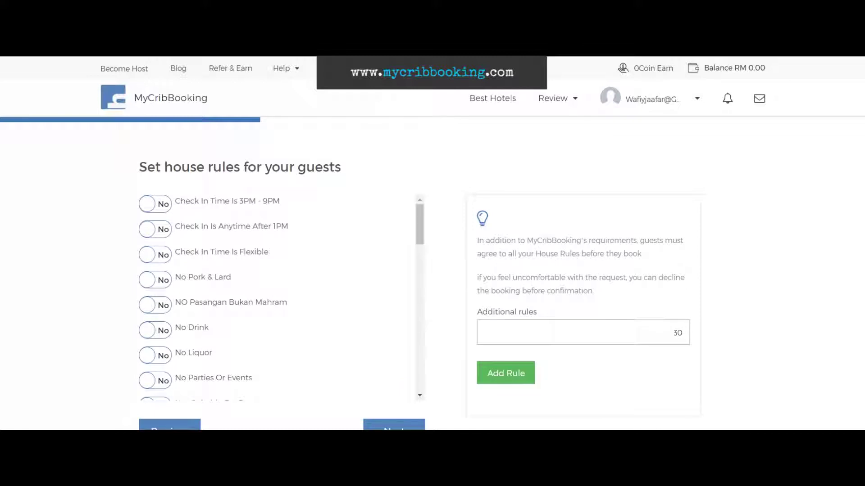
pyautogui.scroll(-2, 432, 270)
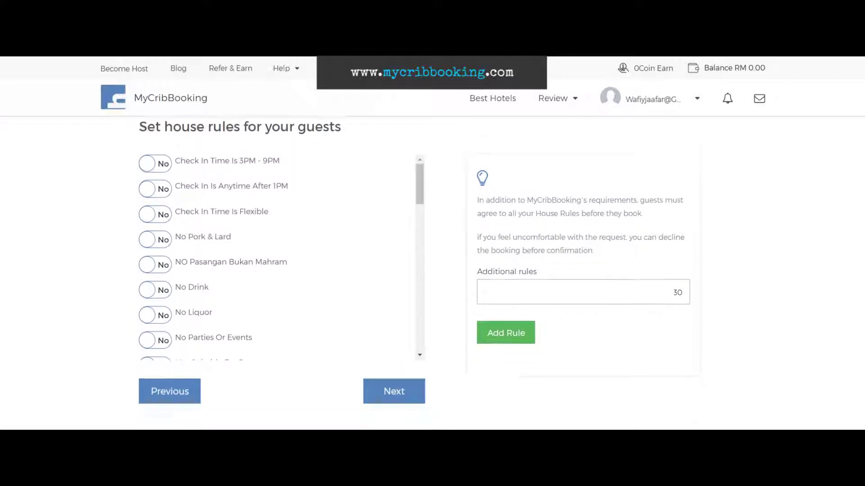
pyautogui.scroll(1, 432, 270)
pyautogui.scroll(1, 281, 283)
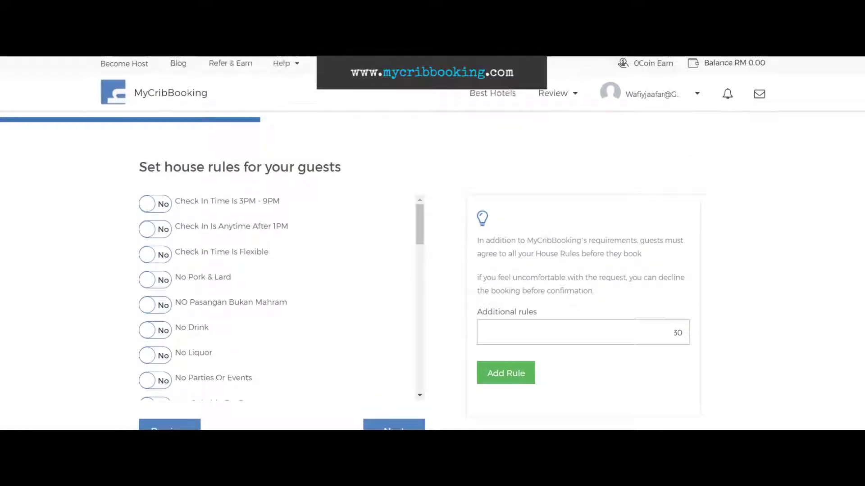
pyautogui.moveTo(138, 167); pyautogui.dragTo(341, 168)
pyautogui.click(341, 167)
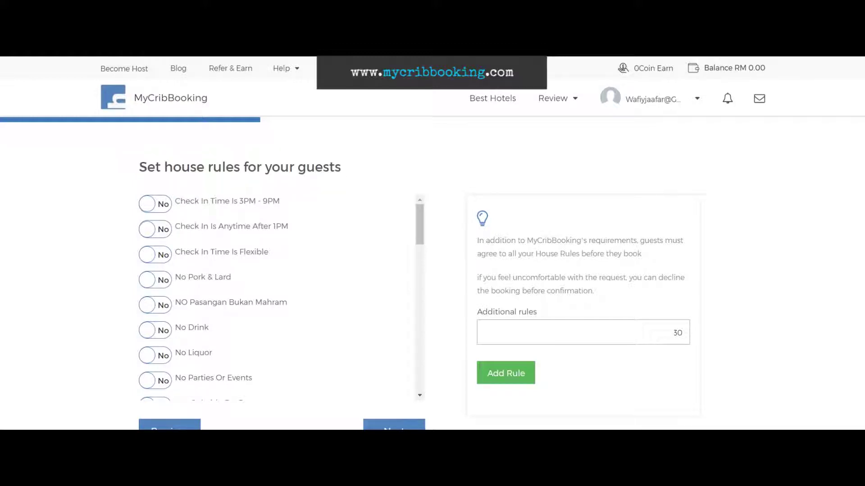
pyautogui.hotkey('ctrl', 'alt', 'd')
pyautogui.moveTo(128, 155)
pyautogui.mouseDown()
pyautogui.moveTo(248, 188)
pyautogui.moveTo(349, 179)
pyautogui.mouseUp()
pyautogui.moveTo(448, 146); pyautogui.dragTo(355, 167)
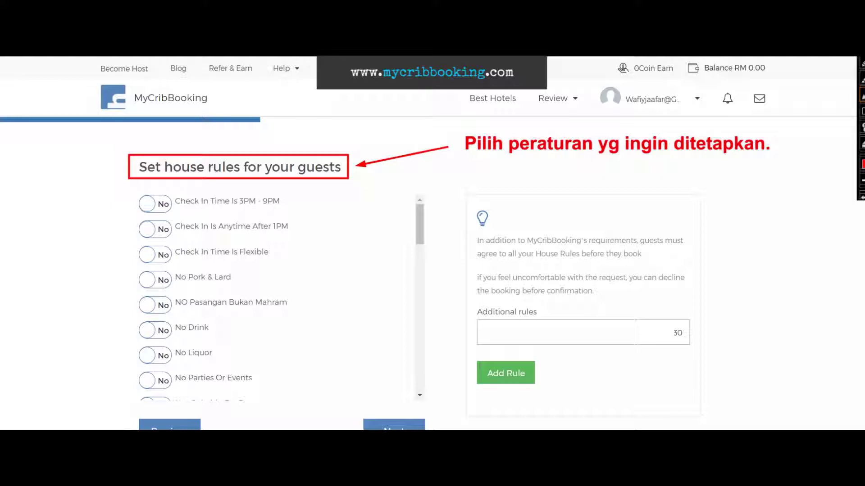
pyautogui.press('Escape')
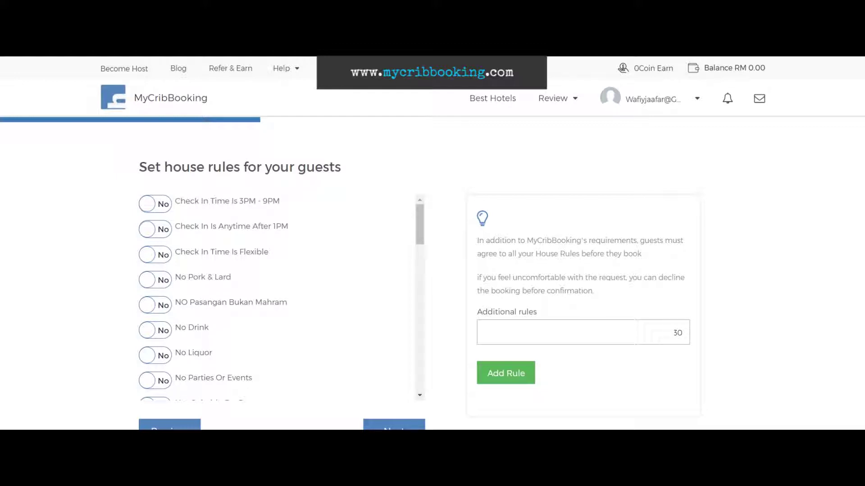
# - Enable the house rules Check In Is Anytime After 1PM, No Pork & Lard, No Drink and No Liquor, and continue to the location page
pyautogui.click(155, 230)
pyautogui.click(155, 280)
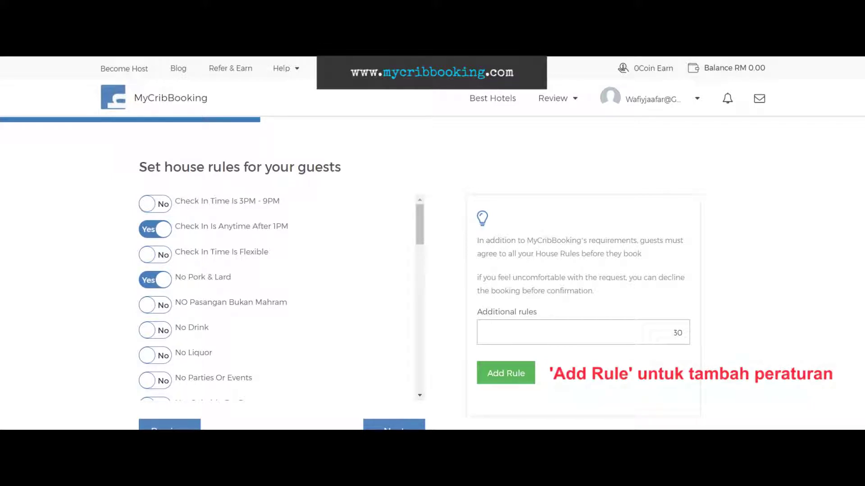
pyautogui.click(155, 330)
pyautogui.click(155, 330)
pyautogui.click(155, 330)
pyautogui.click(155, 355)
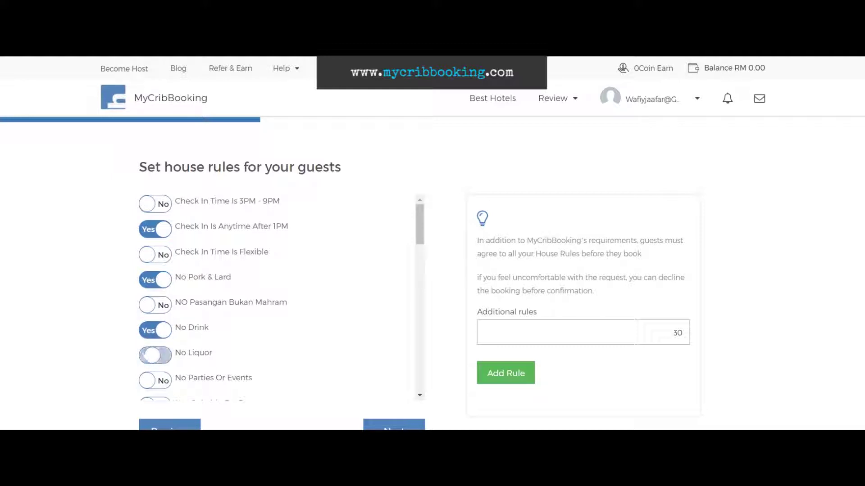
pyautogui.scroll(-1, 350, 273)
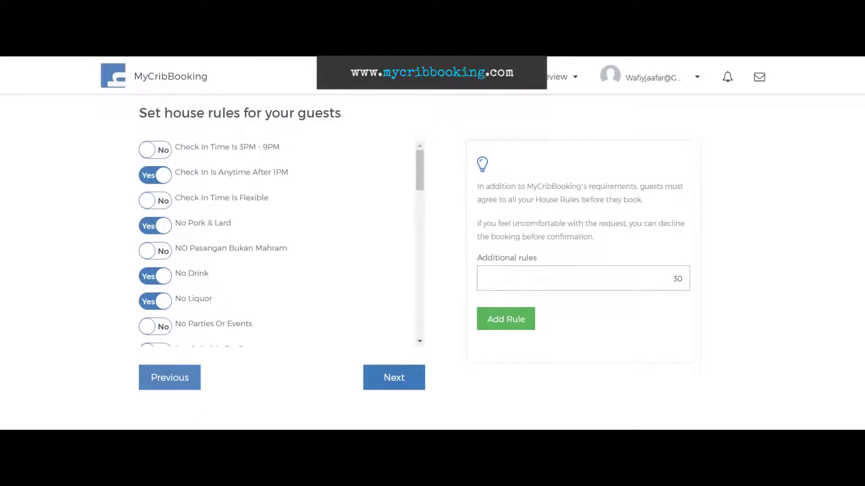
pyautogui.scroll(1, 432, 243)
pyautogui.scroll(-1, 394, 273)
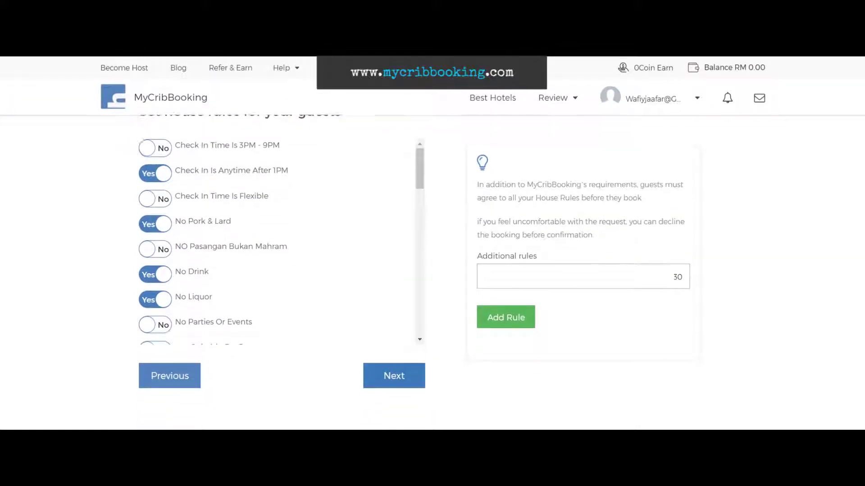
pyautogui.click(394, 374)
pyautogui.hotkey('ctrl', 'alt', 'd')
pyautogui.moveTo(127, 136); pyautogui.dragTo(428, 325)
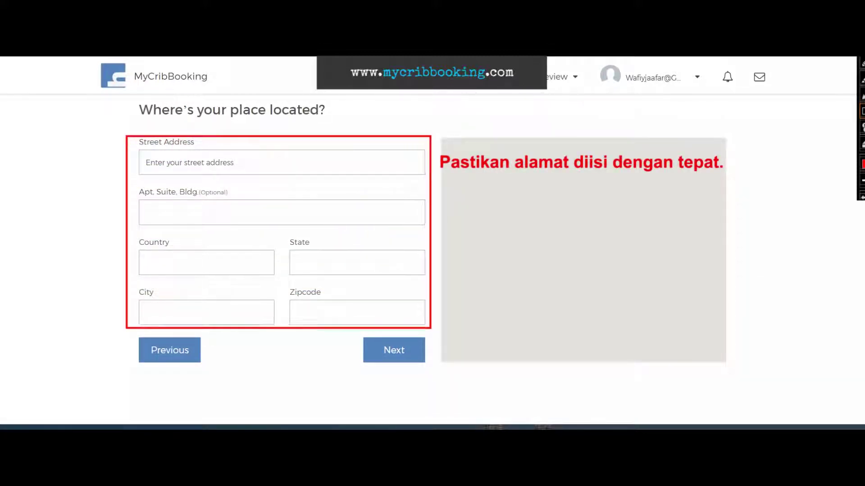
# - Fill in the property's street address and country, correcting the misspelled country entry
pyautogui.click(282, 163)
pyautogui.write('Kampung Pandan')
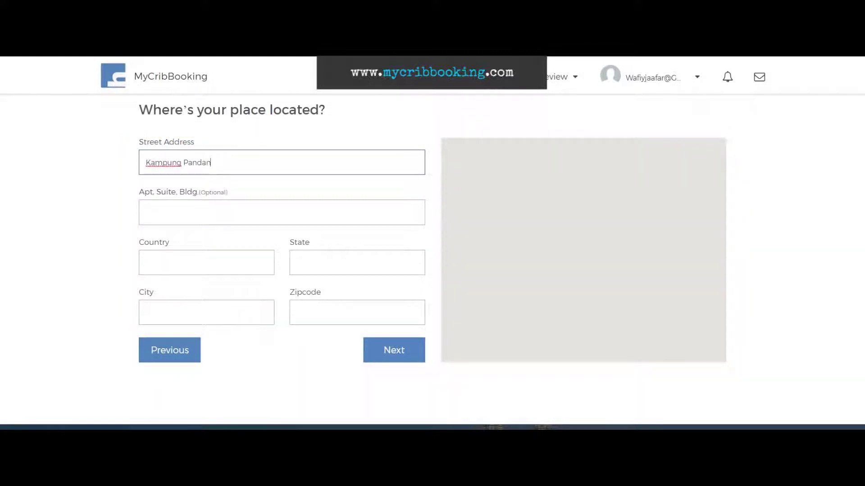
pyautogui.click(206, 262)
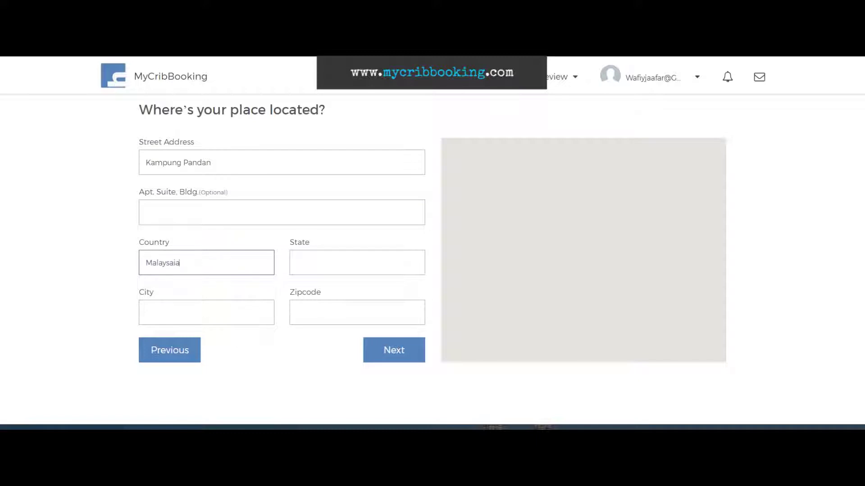
pyautogui.press('Tab')
pyautogui.click(206, 262)
pyautogui.press('BackSpace')
pyautogui.press('BackSpace')
pyautogui.hotkey('ctrl', 'a')
pyautogui.press('BackSpace')
pyautogui.press('Tab')
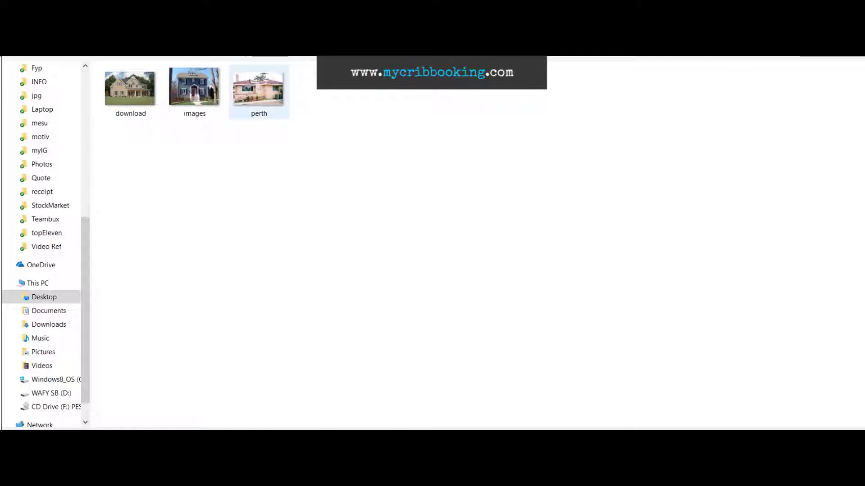
# - Upload the "images" picture as a property photo and the "download" picture as the featured photo
pyautogui.click(259, 92)
pyautogui.click(194, 93)
pyautogui.doubleClick(196, 97)
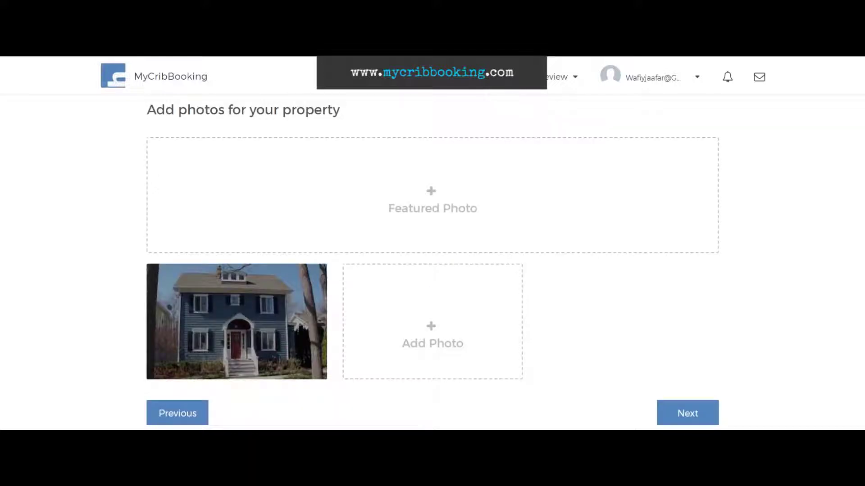
pyautogui.click(450, 318)
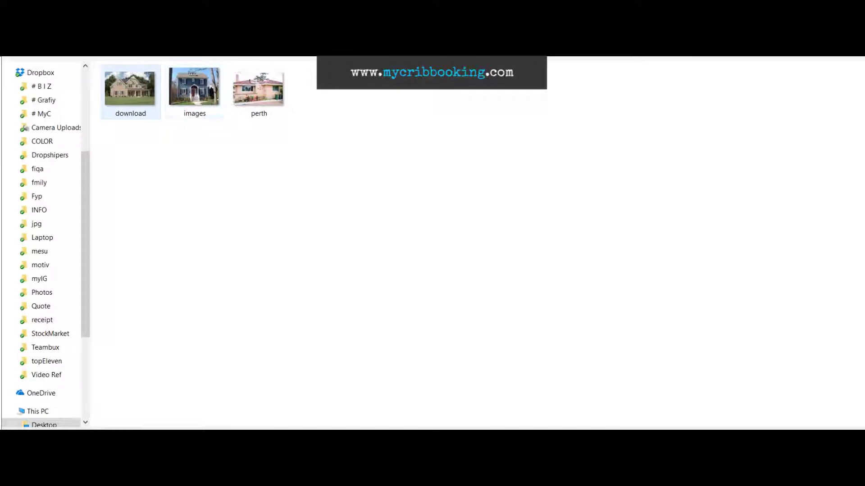
pyautogui.click(131, 92)
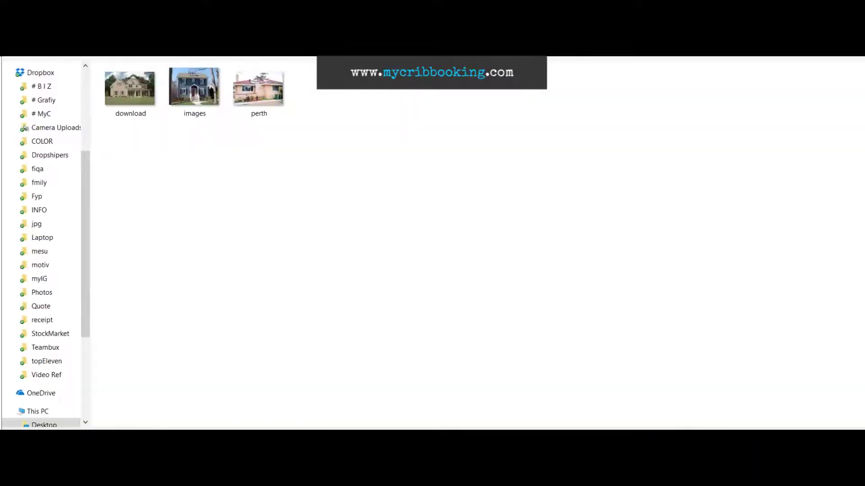
pyautogui.click(131, 92)
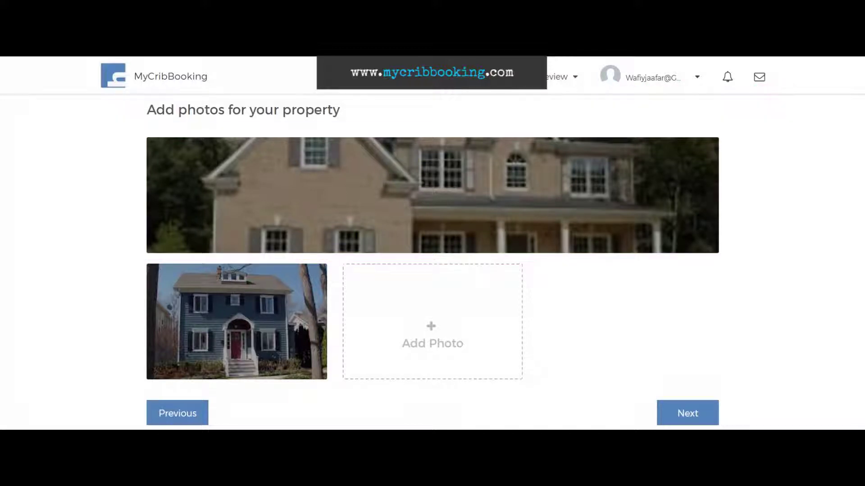
# - Set the optional holiday price to MYR 200
pyautogui.scroll(-1, 432, 265)
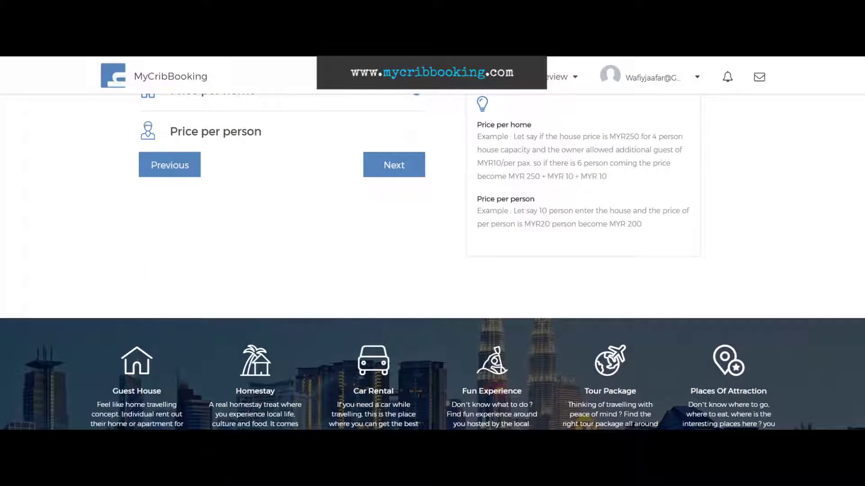
pyautogui.scroll(3, 433, 263)
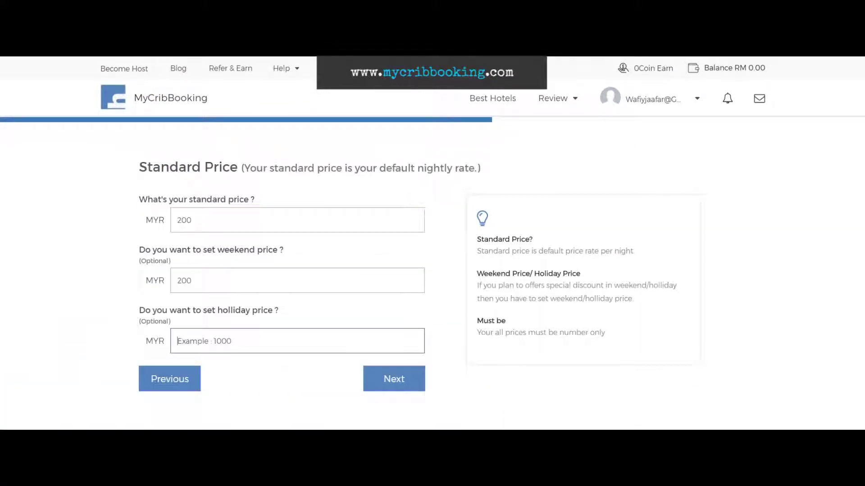
pyautogui.write('200')
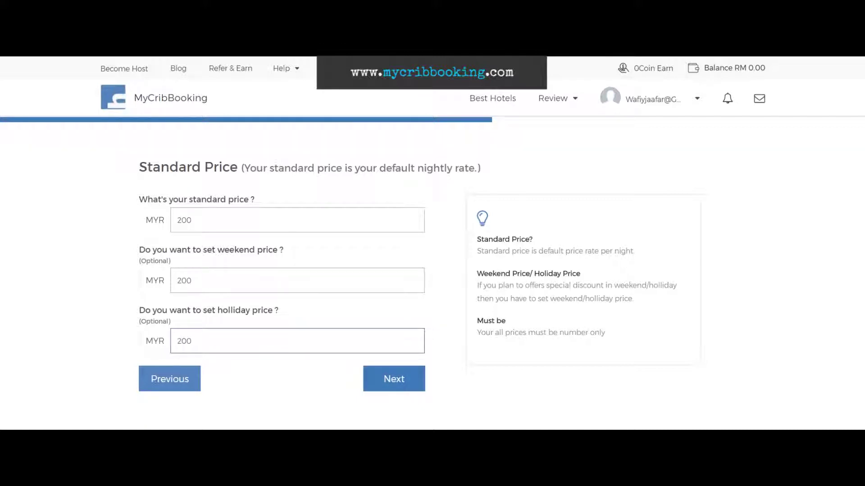
# - Continue to the discount prices and set the nightly price for bookings of more than 7 nights to 230
pyautogui.click(394, 378)
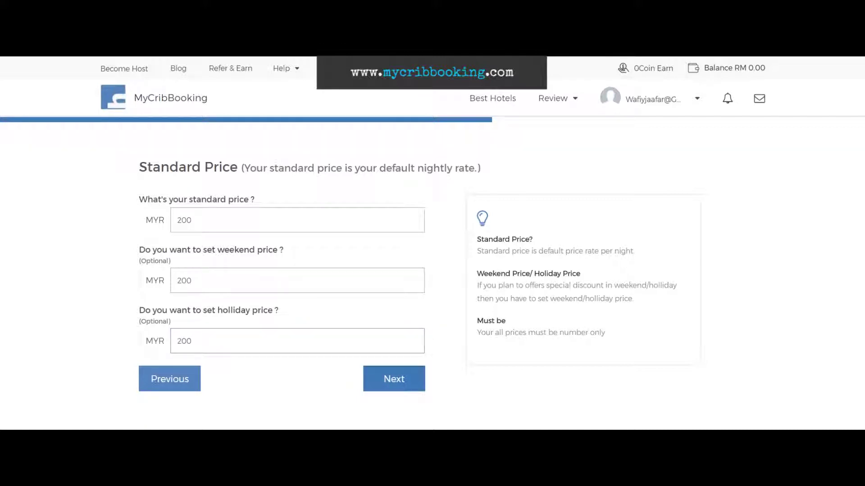
pyautogui.click(281, 230)
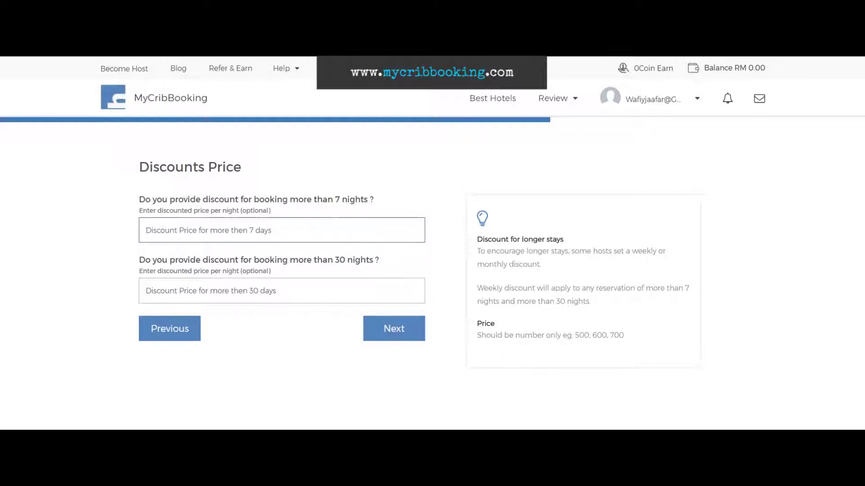
pyautogui.moveTo(290, 200); pyautogui.dragTo(367, 199)
pyautogui.click(311, 230)
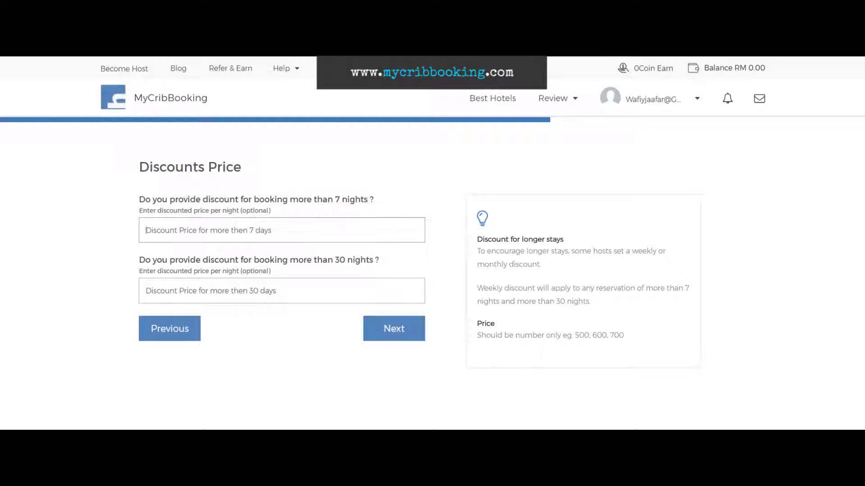
pyautogui.write('5')
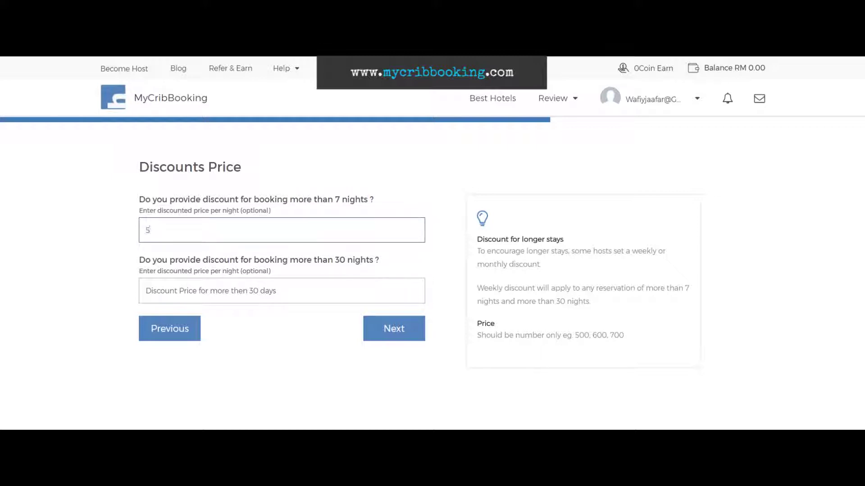
pyautogui.press('Tab')
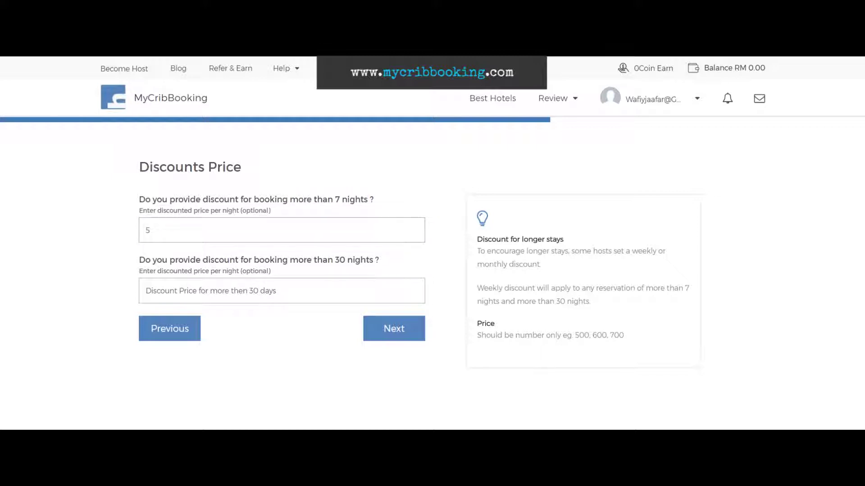
pyautogui.press('BackSpace')
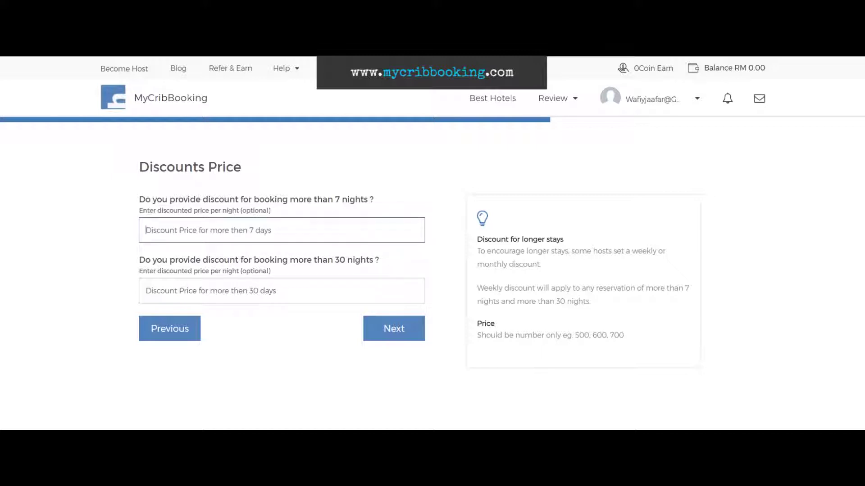
pyautogui.write('230')
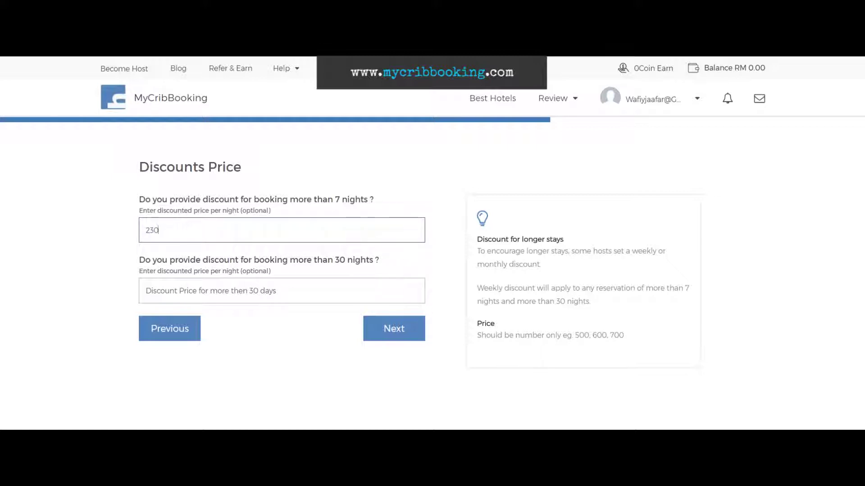
# - Set the discounted nightly price for bookings of more than 30 nights to 200 and continue to the additional capacity page
pyautogui.moveTo(289, 259); pyautogui.dragTo(379, 260)
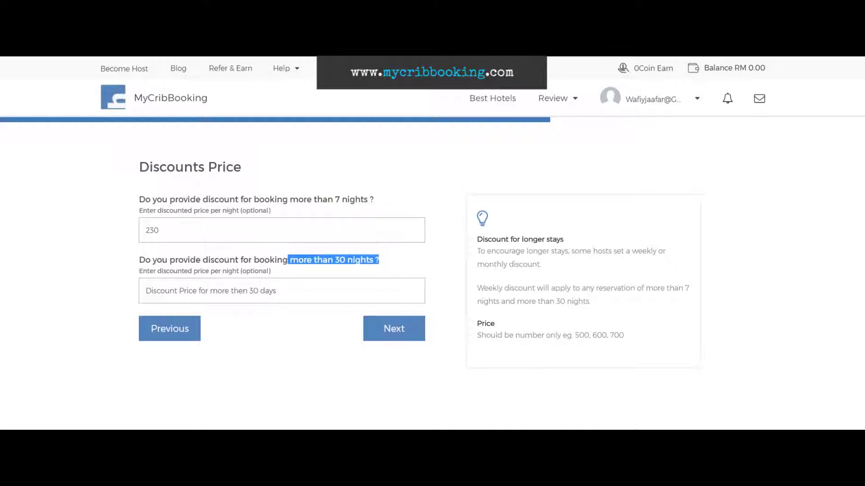
pyautogui.click(282, 291)
pyautogui.write('200')
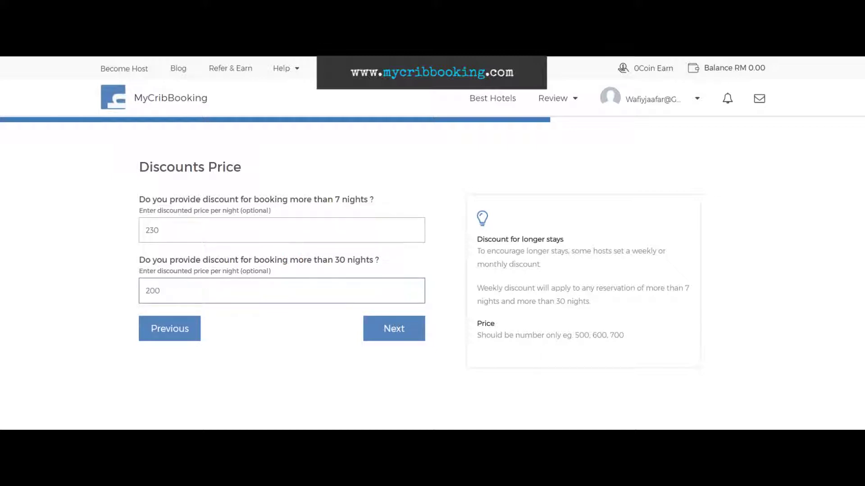
pyautogui.click(394, 329)
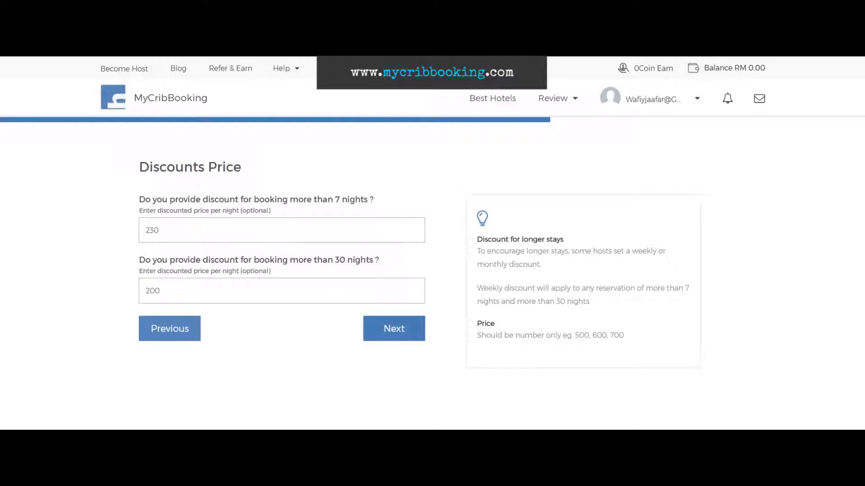
pyautogui.press('Return')
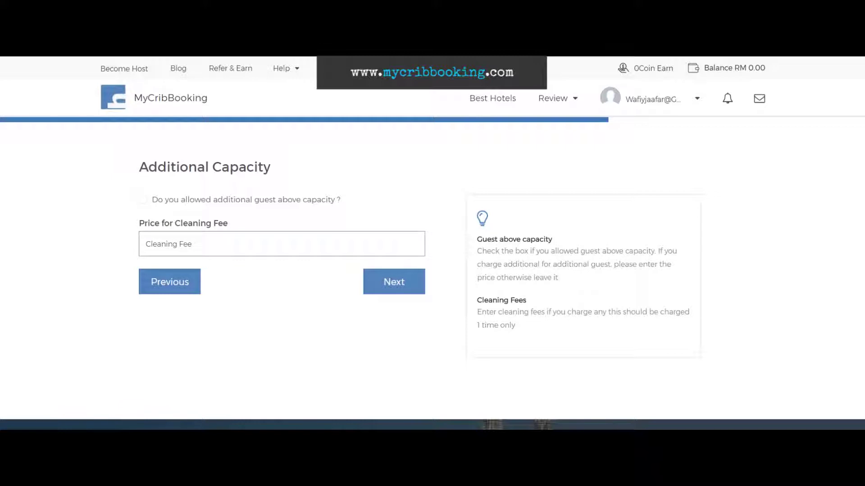
pyautogui.click(143, 200)
pyautogui.click(212, 245)
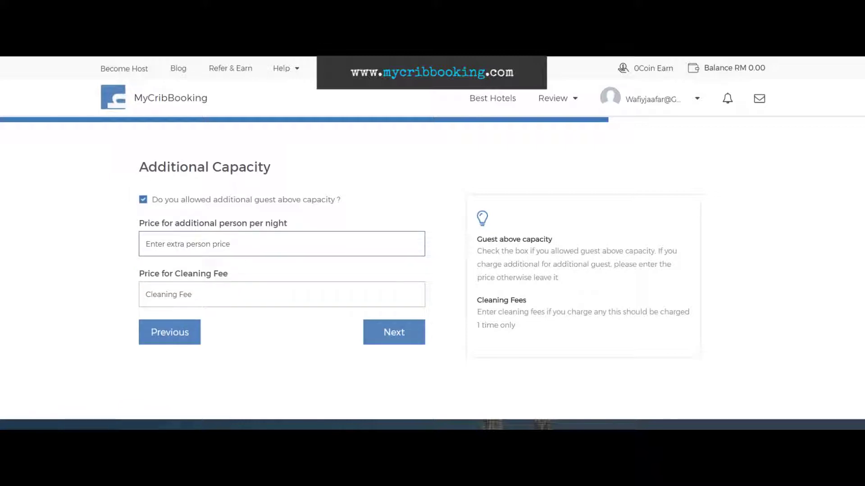
pyautogui.write('10')
pyautogui.moveTo(172, 222); pyautogui.dragTo(247, 223)
pyautogui.click(216, 294)
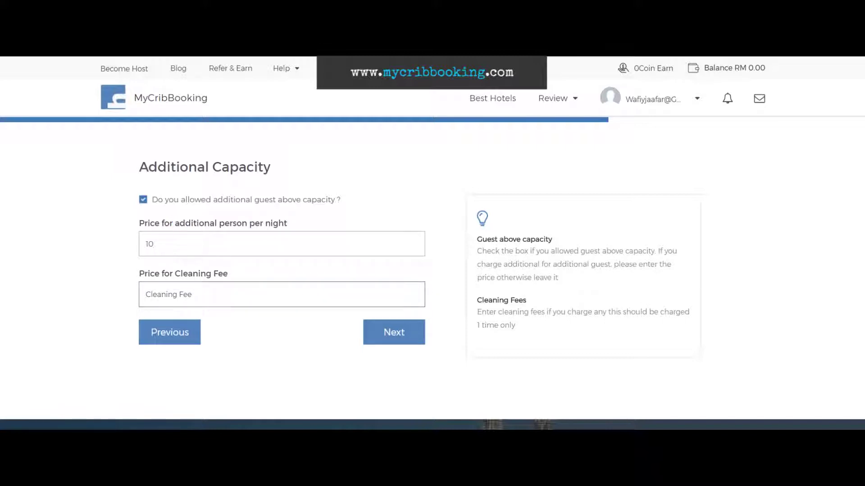
pyautogui.click(143, 200)
# - Continue without extra guests or a cleaning fee, keep Instant booking as the booking method, and proceed to the cancellation policy
pyautogui.click(394, 282)
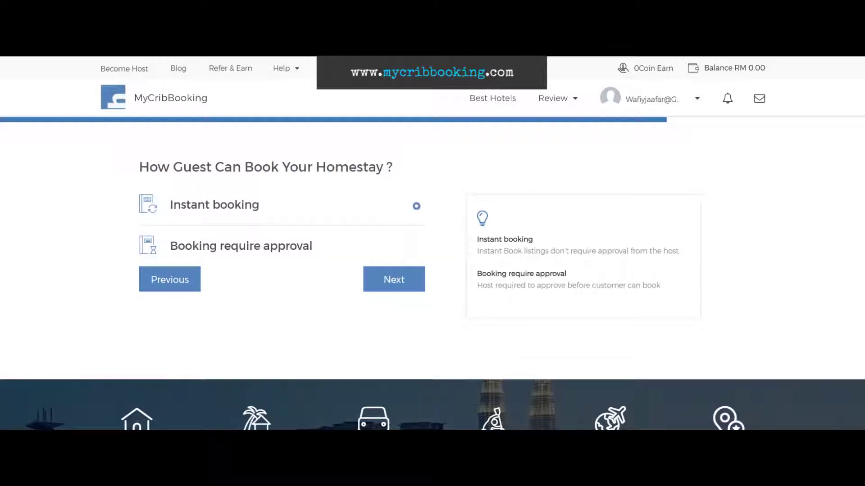
pyautogui.moveTo(120, 179); pyautogui.dragTo(333, 261)
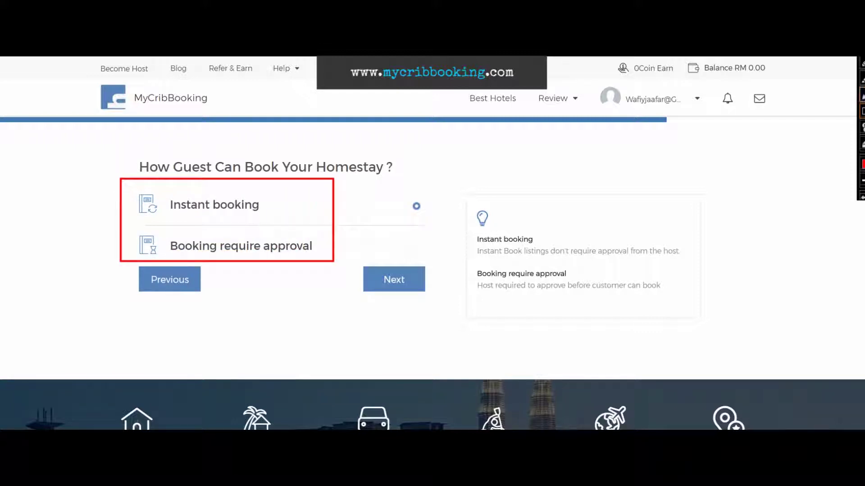
pyautogui.moveTo(462, 173); pyautogui.dragTo(342, 205)
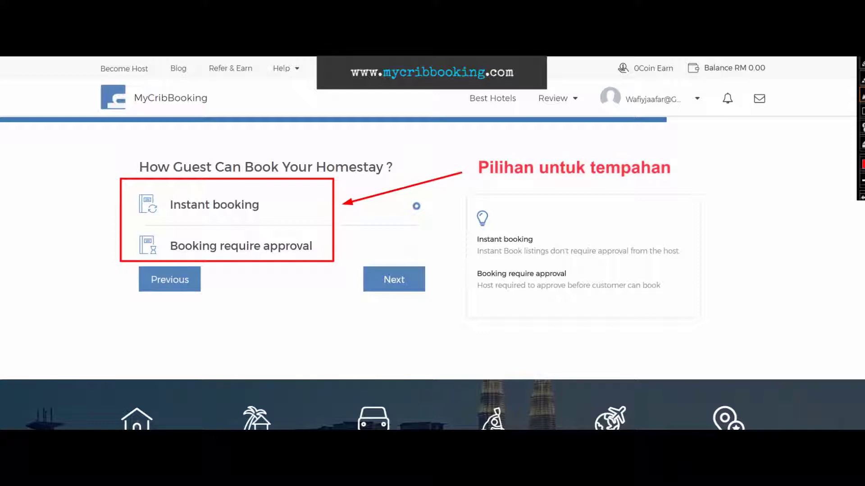
pyautogui.press('Escape')
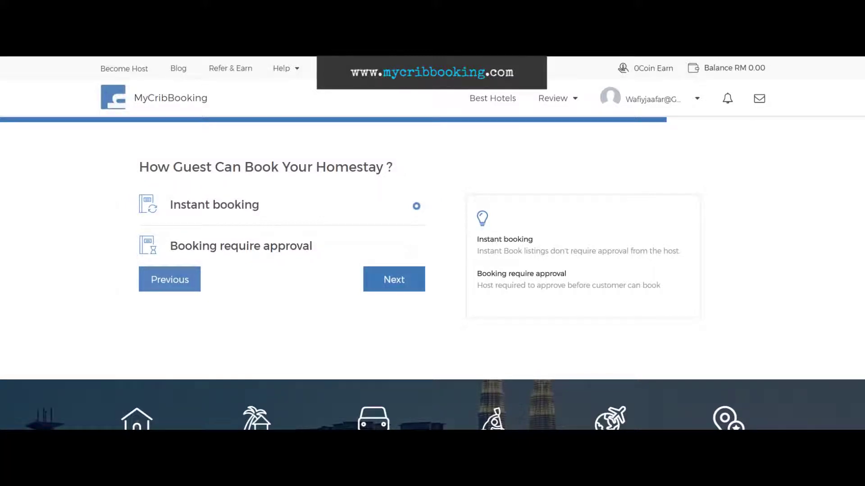
pyautogui.click(394, 279)
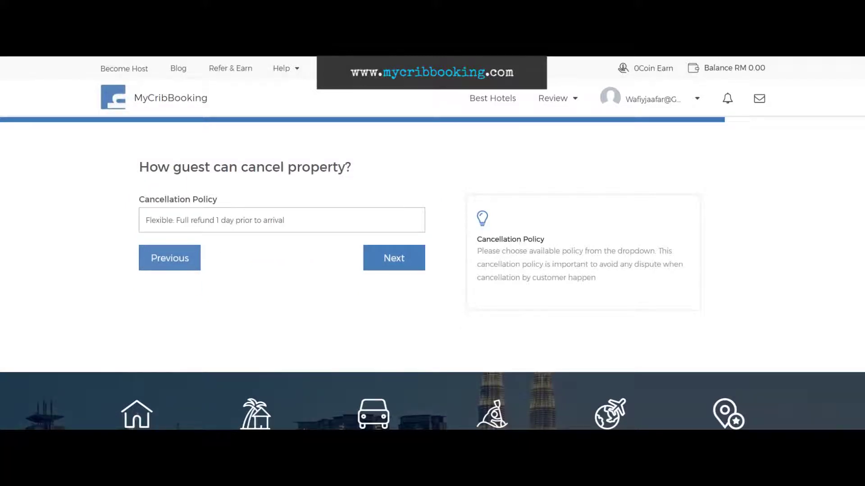
# - Set the cancellation policy to "Moderate: Full refund 5 days prior to arrival" and continue to the local laws page
pyautogui.moveTo(139, 199); pyautogui.dragTo(217, 199)
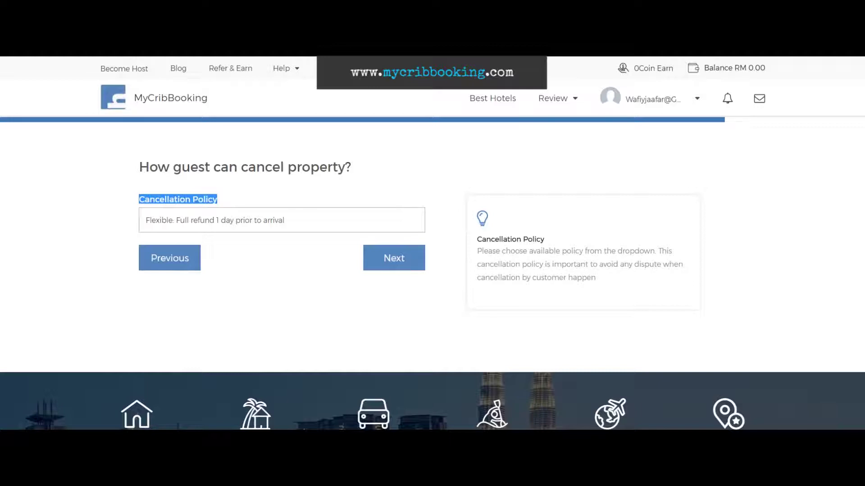
pyautogui.click(281, 220)
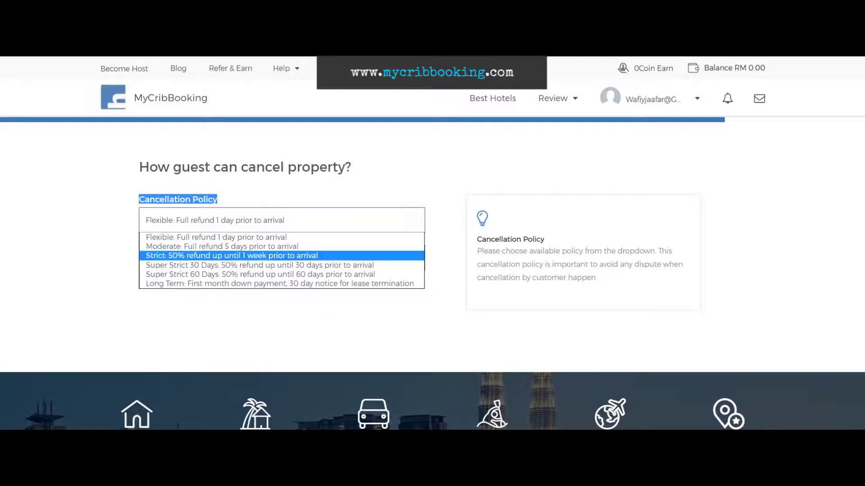
pyautogui.click(185, 246)
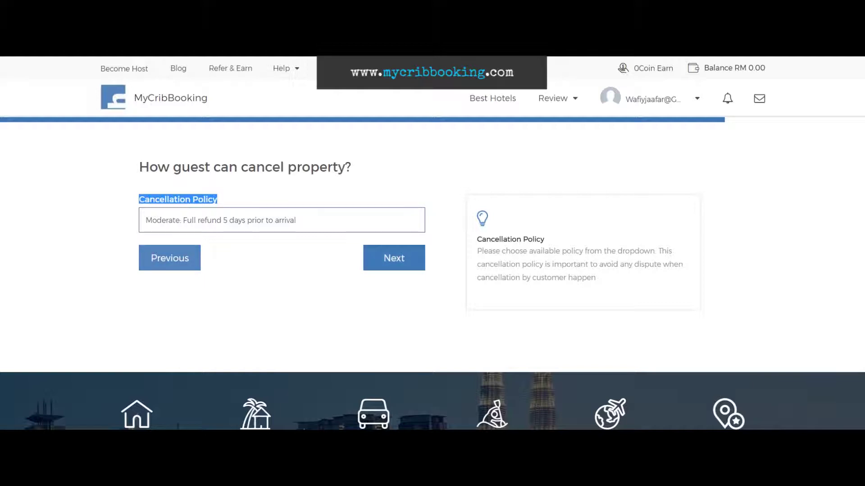
pyautogui.click(393, 257)
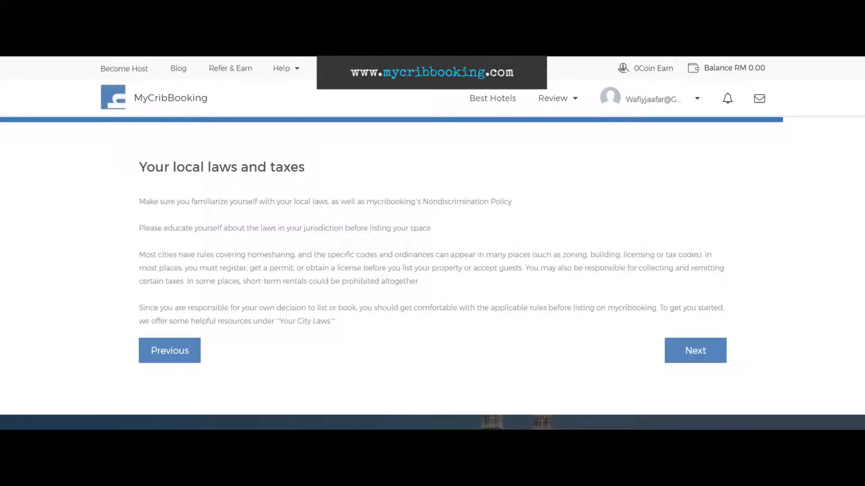
# - Proceed past the local laws and taxes information and finish the listing to submit it for admin review
pyautogui.click(695, 350)
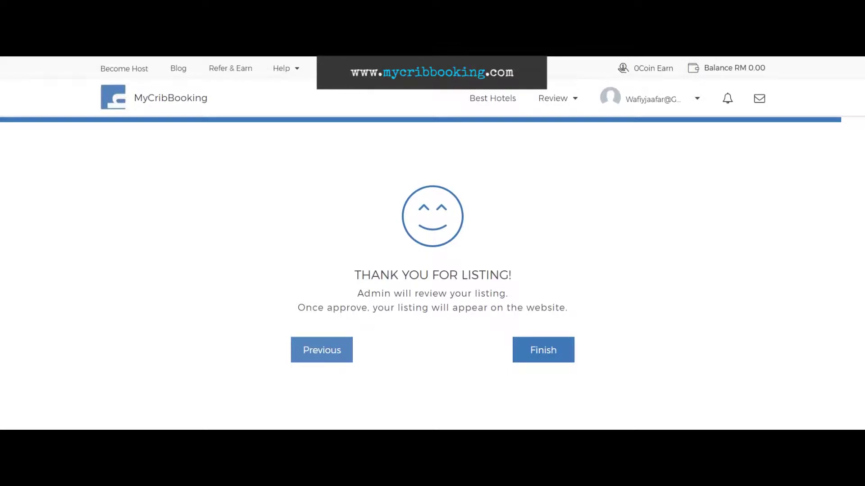
pyautogui.click(543, 350)
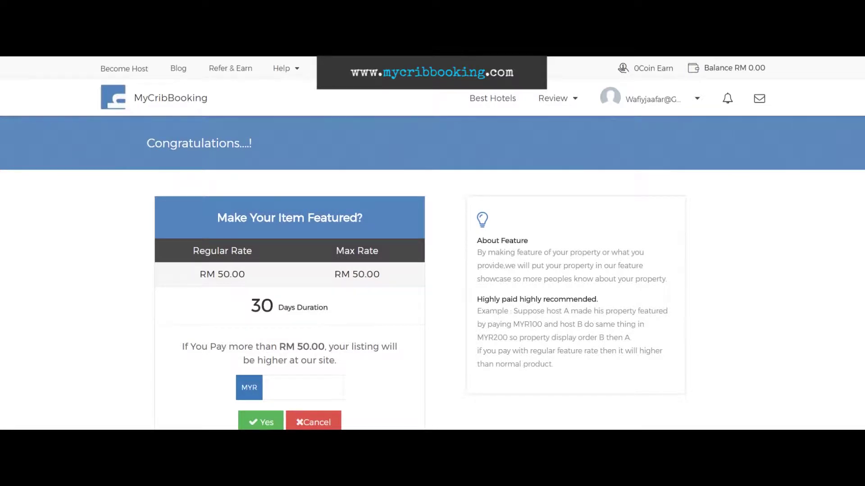
pyautogui.moveTo(139, 189)
pyautogui.mouseDown()
pyautogui.moveTo(289, 279)
pyautogui.moveTo(430, 299)
pyautogui.moveTo(434, 324)
pyautogui.mouseUp()
pyautogui.scroll(-1, 297, 387)
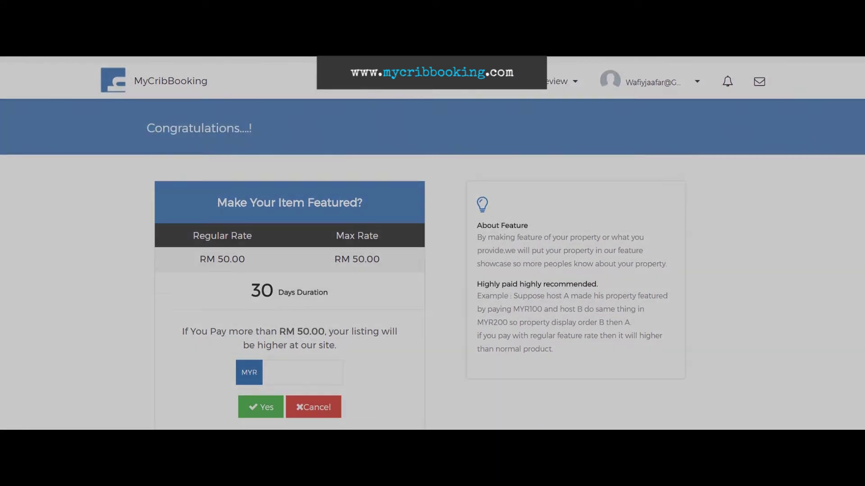
pyautogui.scroll(1, 433, 243)
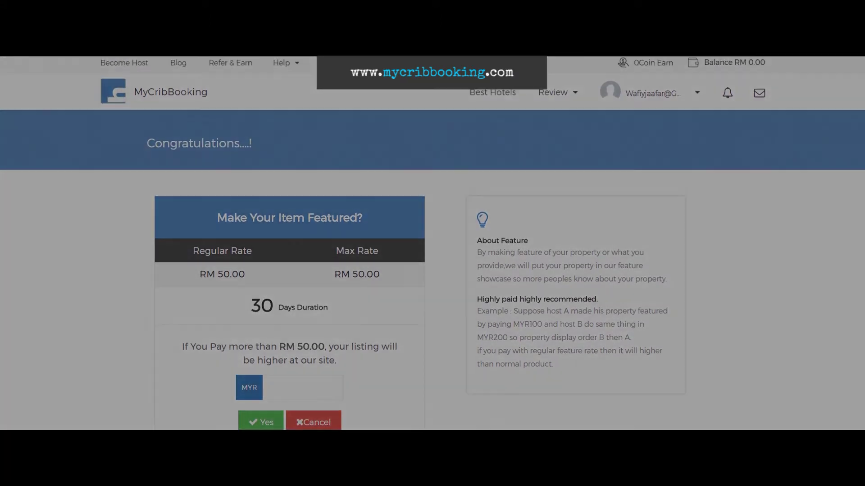